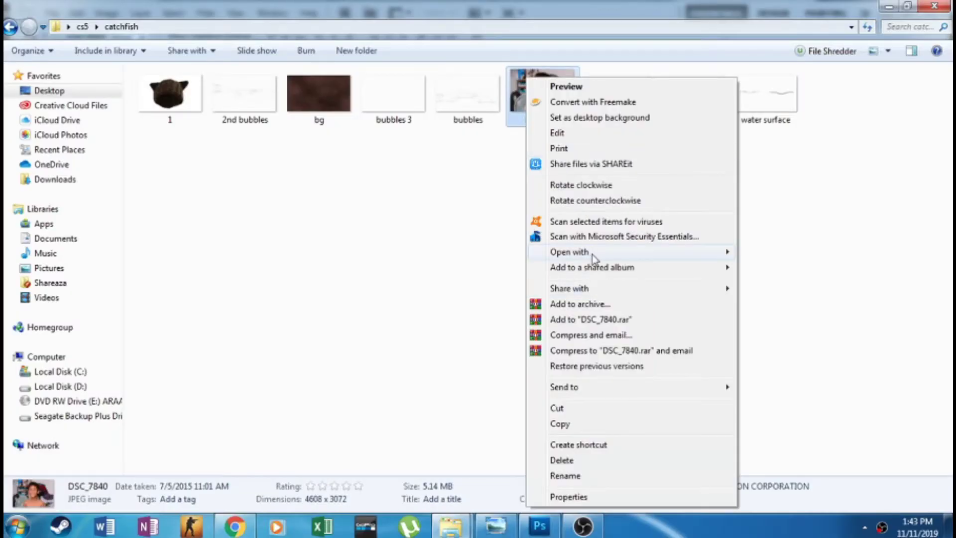
Step: Open the boy's photo DSC_7840 in Photoshop CS5 and pick the Quick Selection tool
click(785, 254)
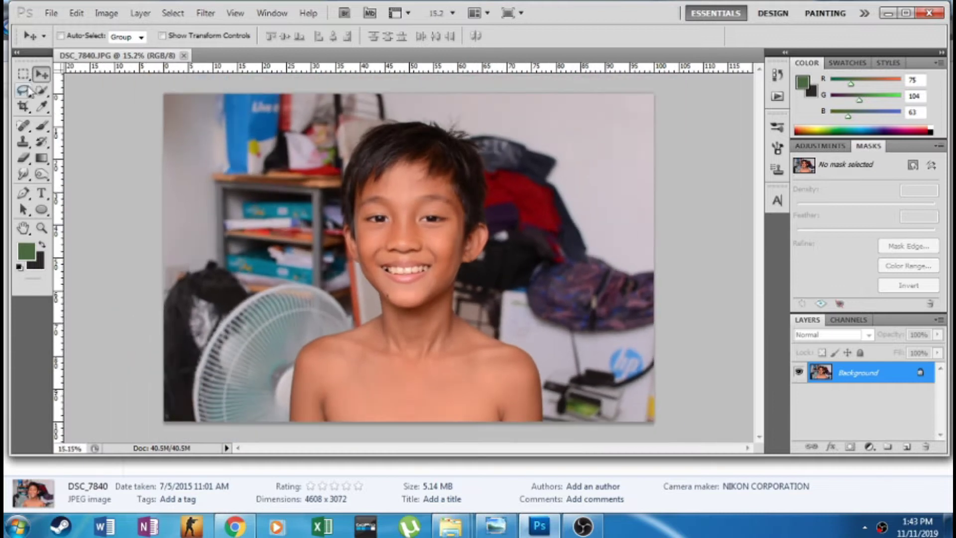
click(42, 90)
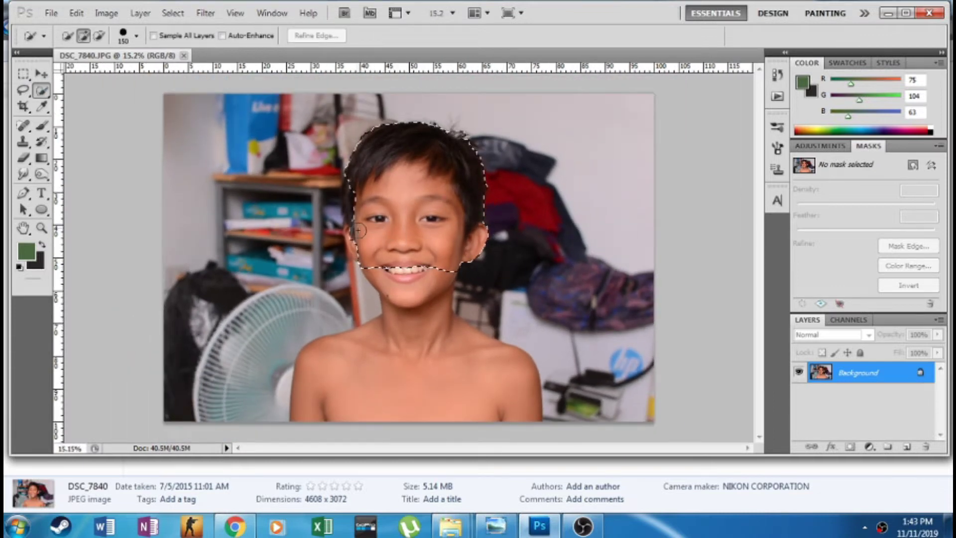
Step: Quick-select the boy, mask him, and refine the mask edges, previewed on white
drag(422, 249, 443, 278)
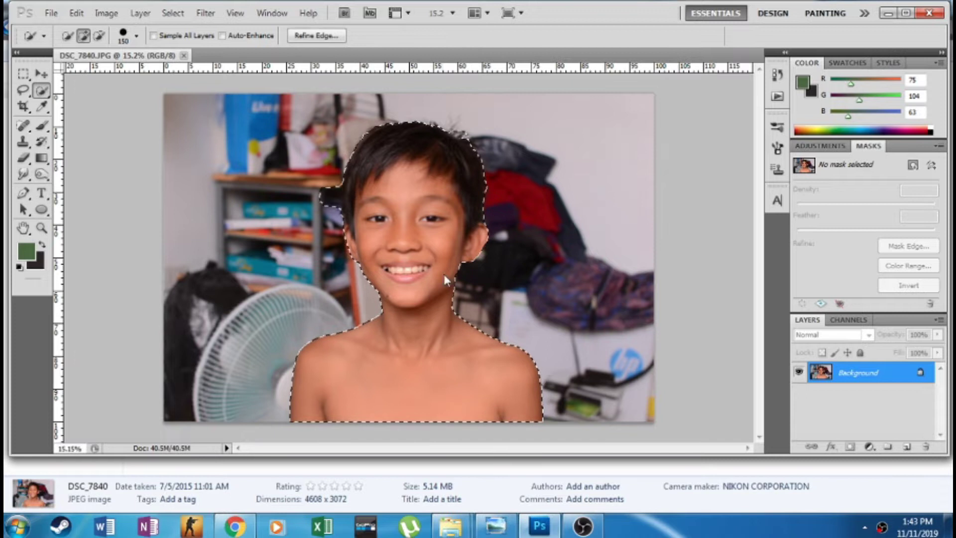
scroll(444, 277, up, 3)
scroll(644, 279, up, 1)
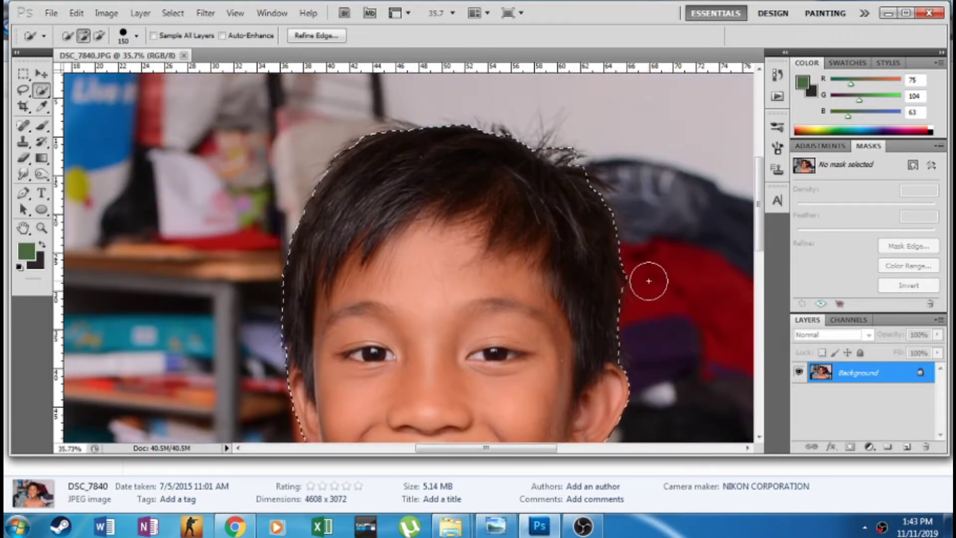
scroll(576, 199, down, 1)
scroll(567, 244, down, 3)
click(913, 165)
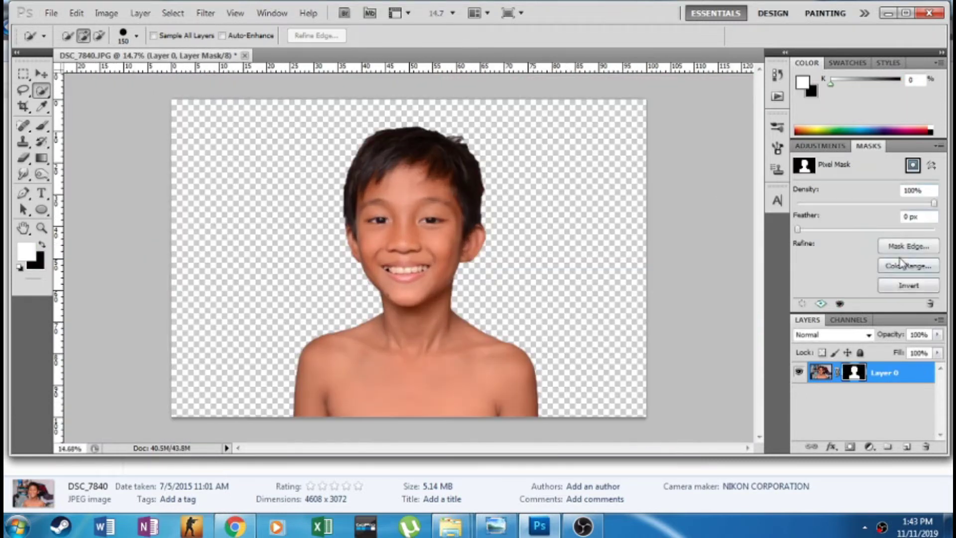
click(909, 246)
click(793, 160)
key(Down)
key(Down)
key(Return)
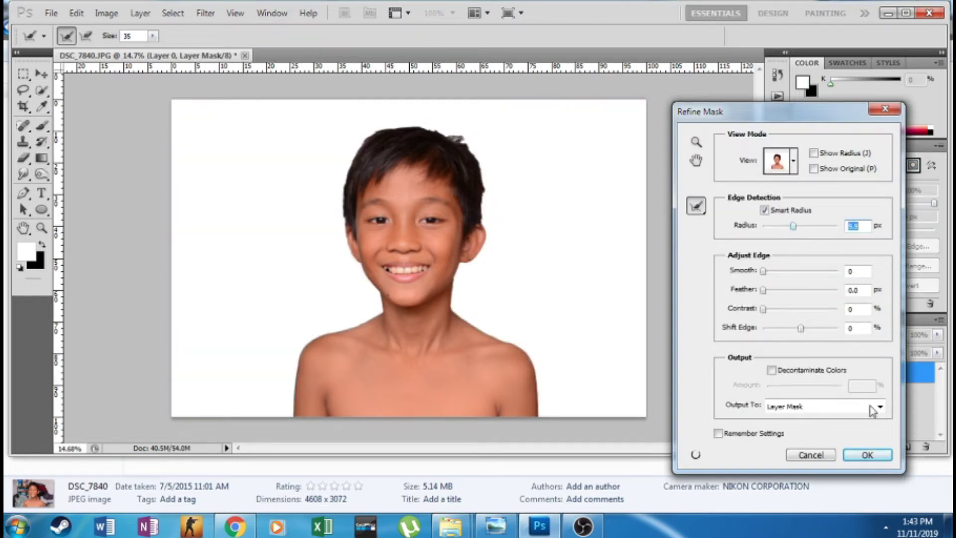
click(867, 455)
Step: Apply the layer mask permanently to the boy's layer and start choosing a pale grey foreground
right_click(876, 372)
click(865, 356)
click(26, 251)
key(Escape)
key(d)
key(x)
click(26, 251)
Step: Set the foreground colour to mid grey 838080
click(642, 216)
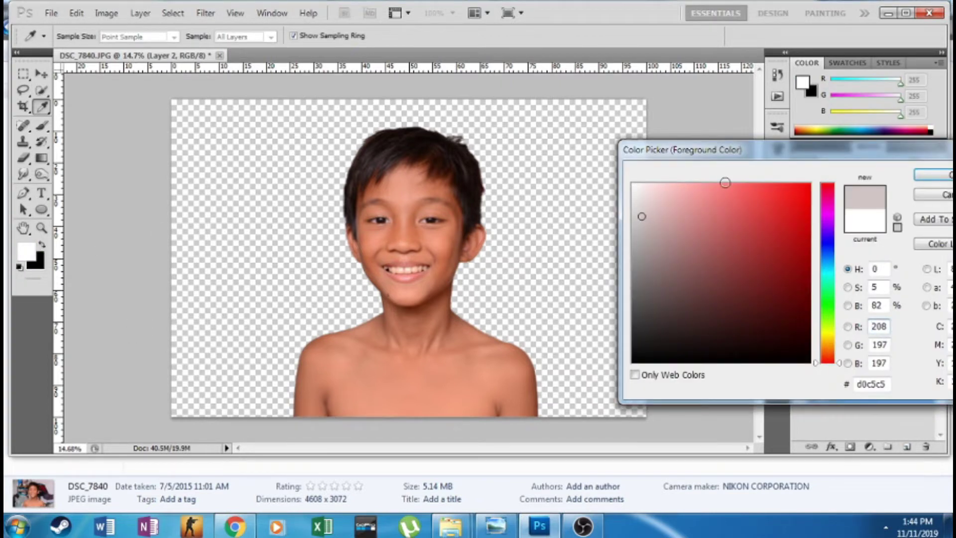
click(934, 174)
key(x)
click(26, 250)
click(635, 270)
Step: Draw a grey gradient backdrop across Layer 2, brighter toward the left
click(937, 178)
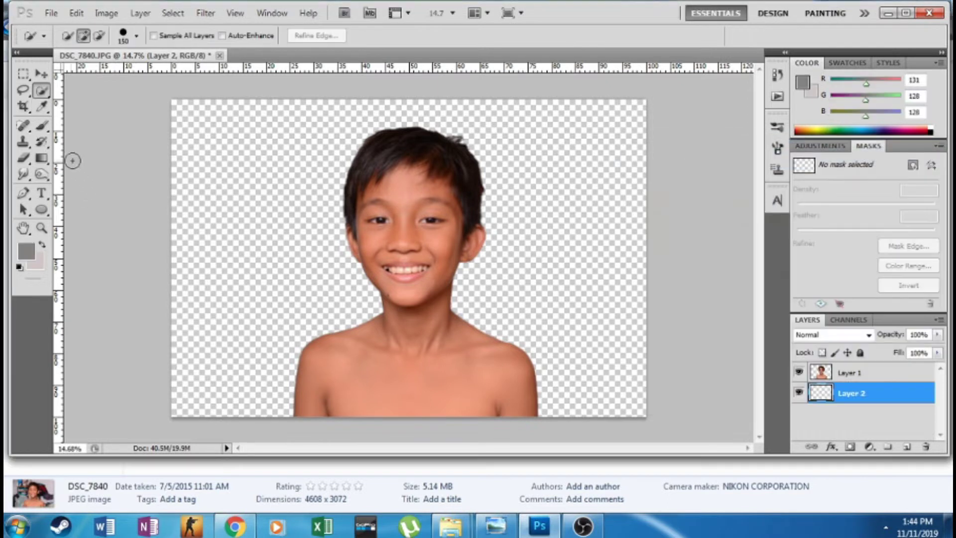
key(g)
drag(363, 207, 128, 91)
drag(334, 238, 214, 162)
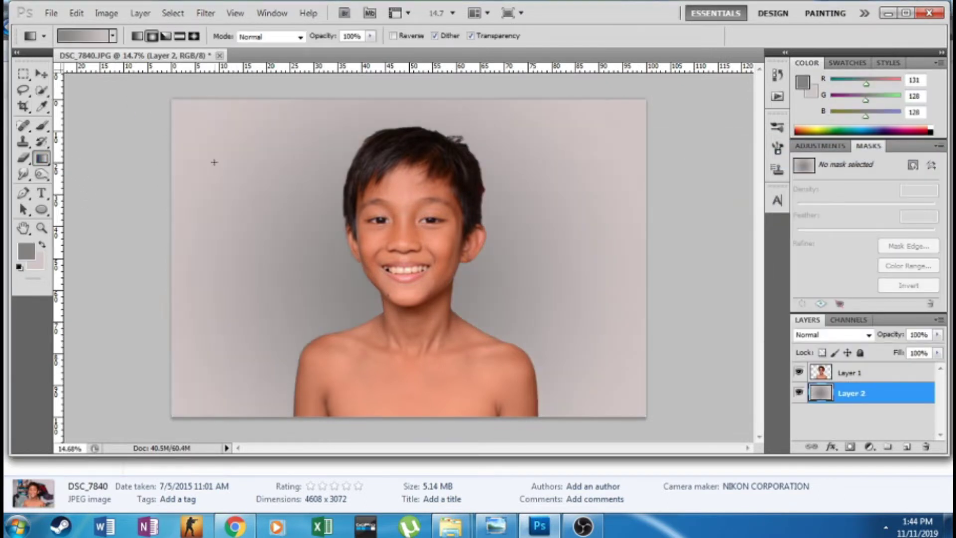
mouse_move(426, 237)
mouse_down()
mouse_move(267, 161)
mouse_move(139, 82)
mouse_up()
scroll(582, 258, up, 2)
scroll(627, 298, down, 1)
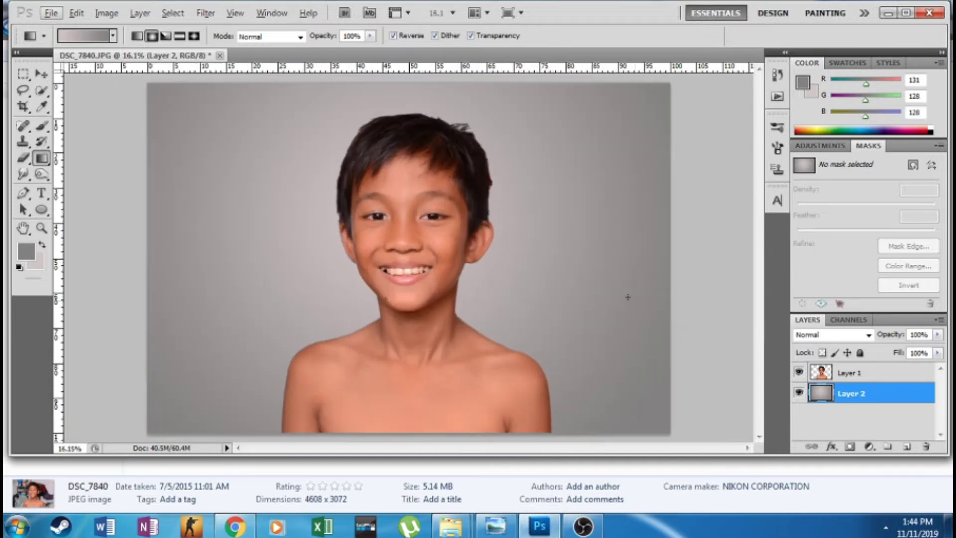
key(alt+bracketright)
scroll(438, 262, down, 3)
Step: Free-transform the boy's layer to enlarge him slightly and move him lower, then apply
key(ctrl+t)
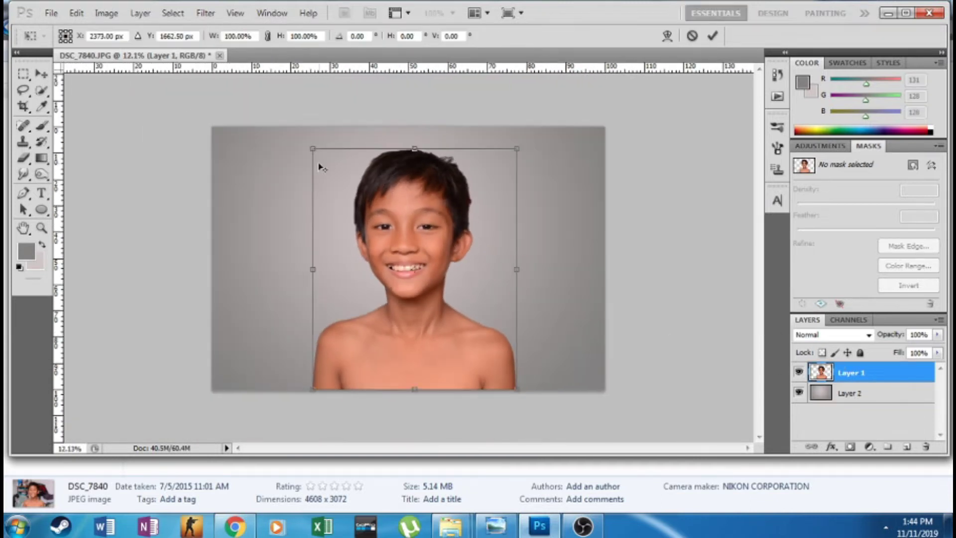
drag(310, 145, 301, 137)
mouse_move(392, 188)
mouse_down()
mouse_move(396, 220)
mouse_move(373, 206)
mouse_move(381, 183)
mouse_up()
key(v)
click(415, 192)
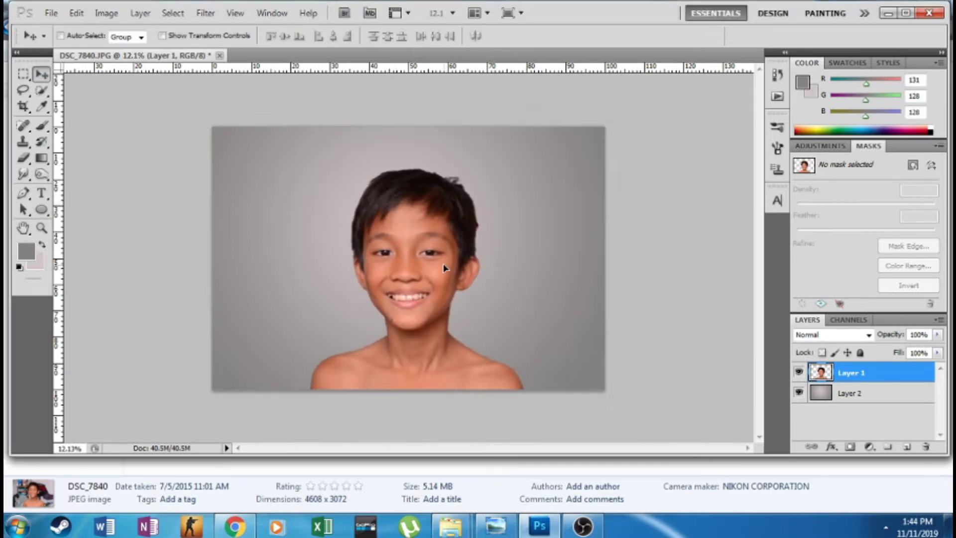
scroll(419, 270, up, 3)
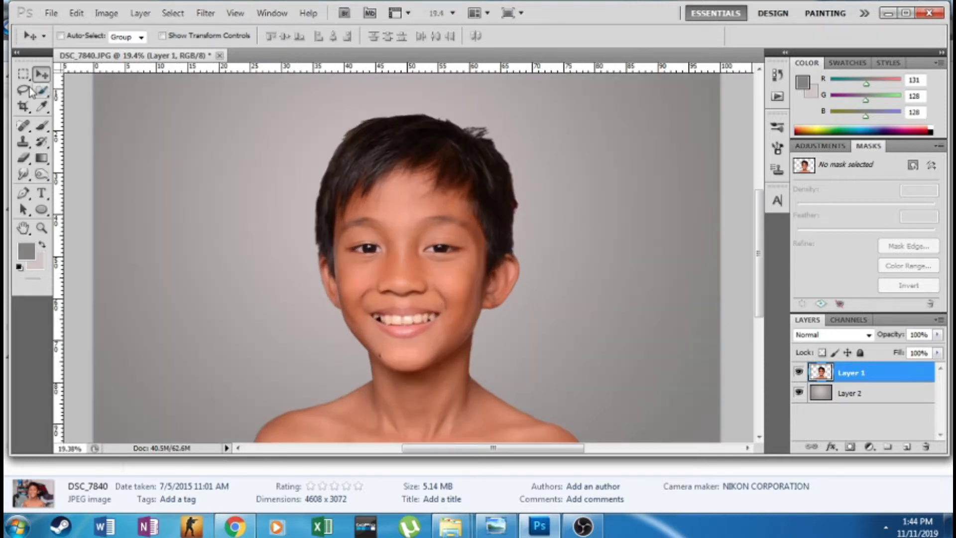
key(w)
scroll(379, 289, up, 2)
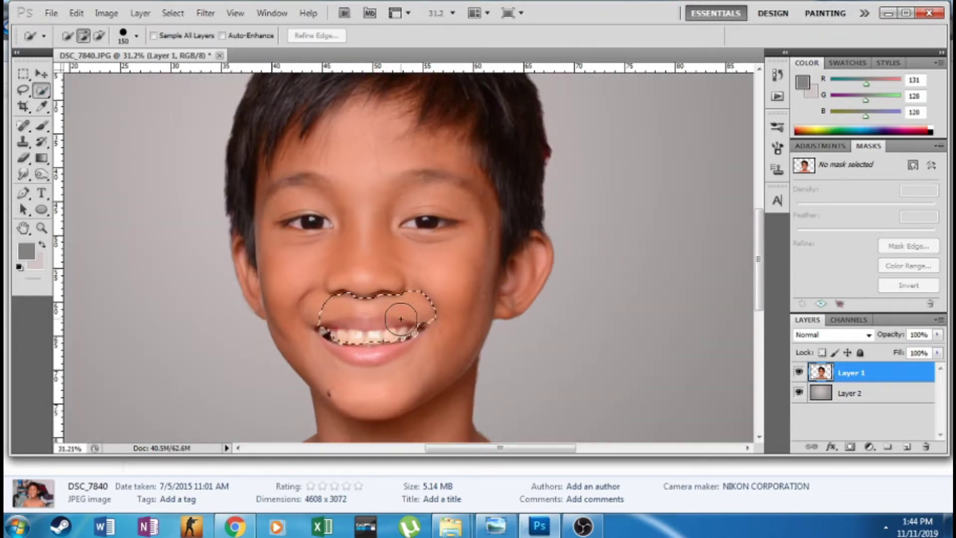
Step: Select the teeth and lips, duplicate the boy's layer, and mask the copy to the mouth with refined edges
drag(335, 318, 395, 340)
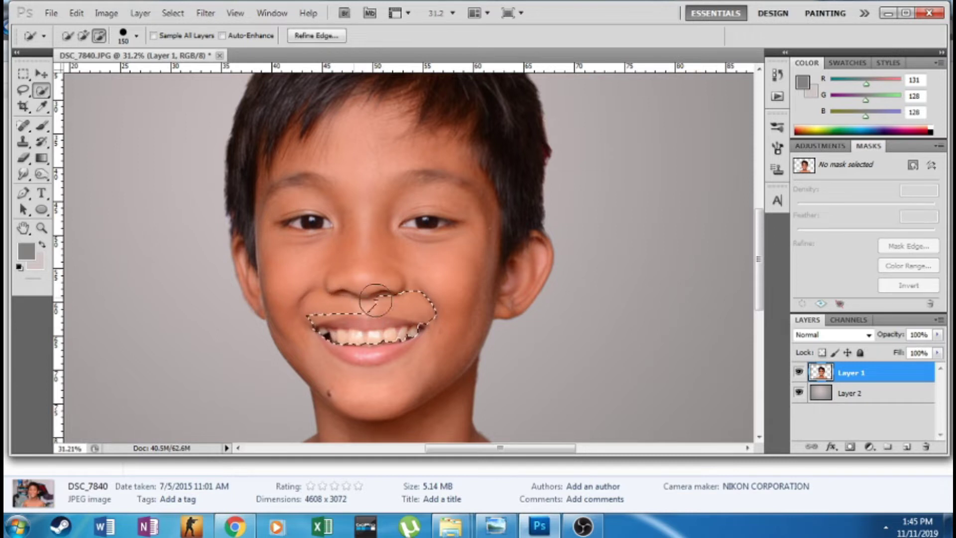
right_click(881, 373)
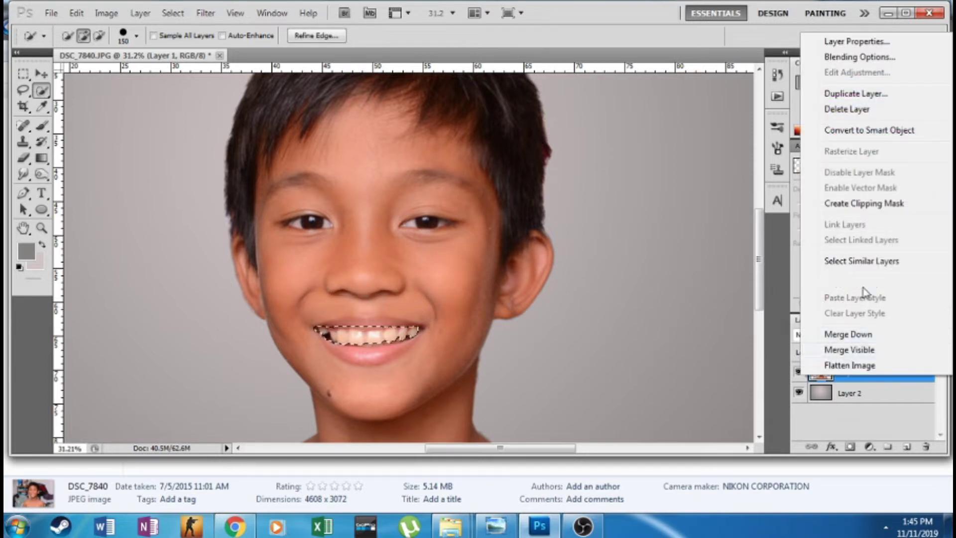
click(857, 94)
key(Return)
click(915, 166)
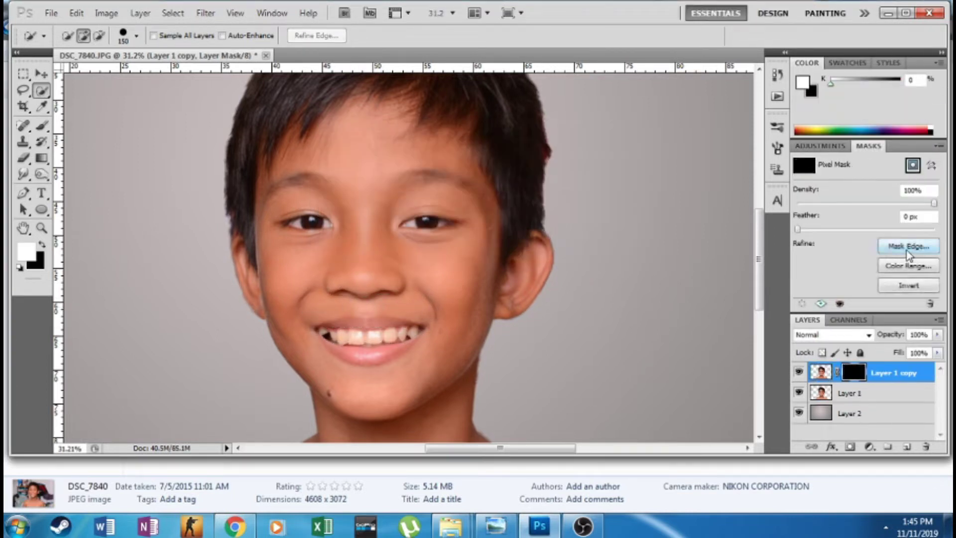
click(921, 246)
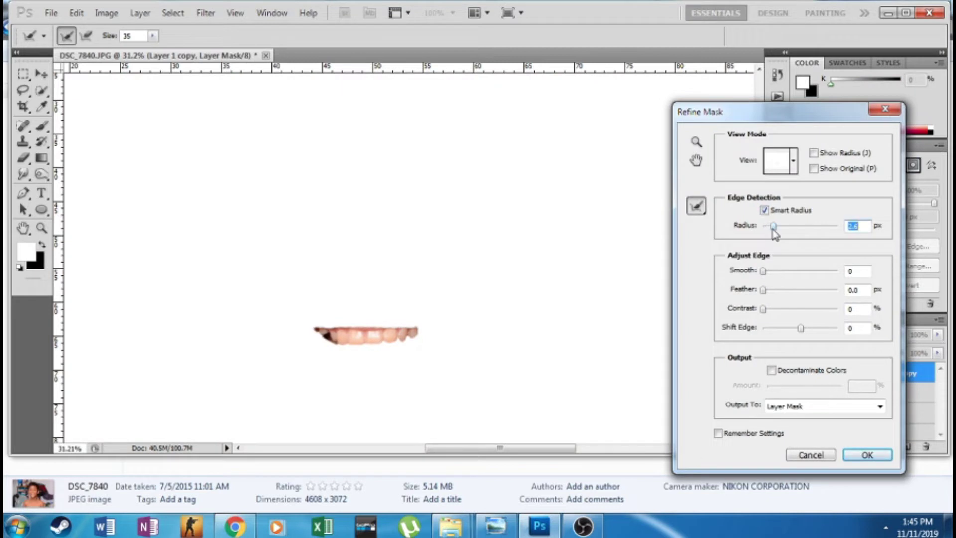
click(867, 455)
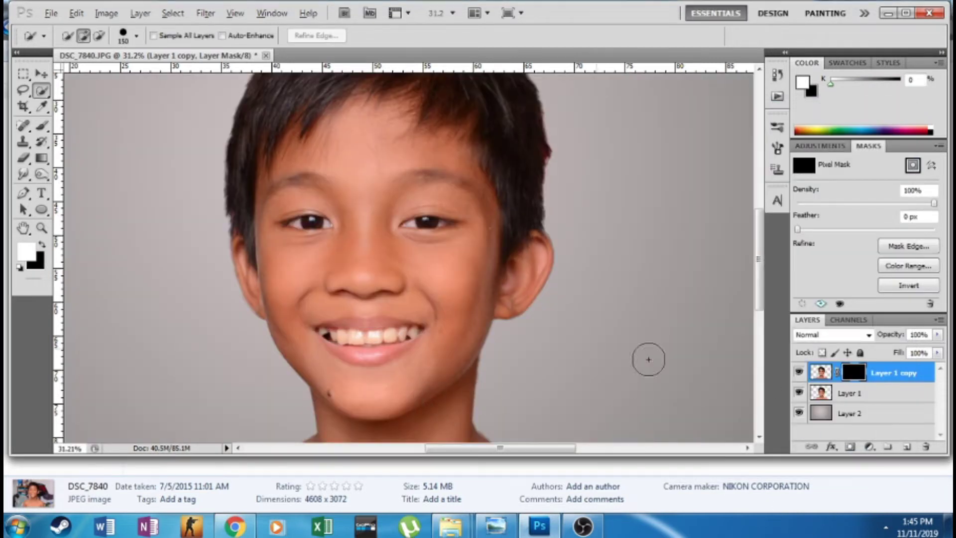
scroll(416, 304, down, 5)
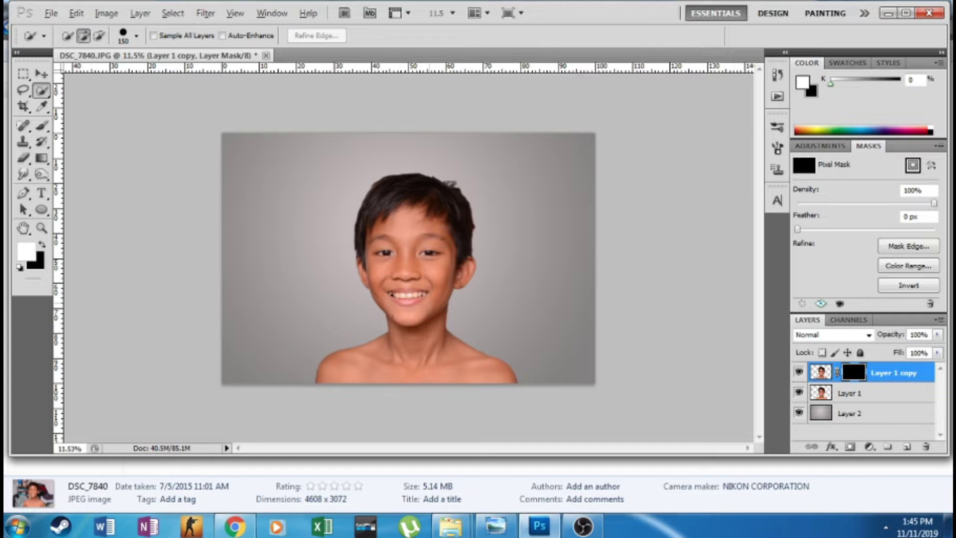
Step: Drag the bg texture from the catchfish folder into the photo and commit the placement
click(51, 13)
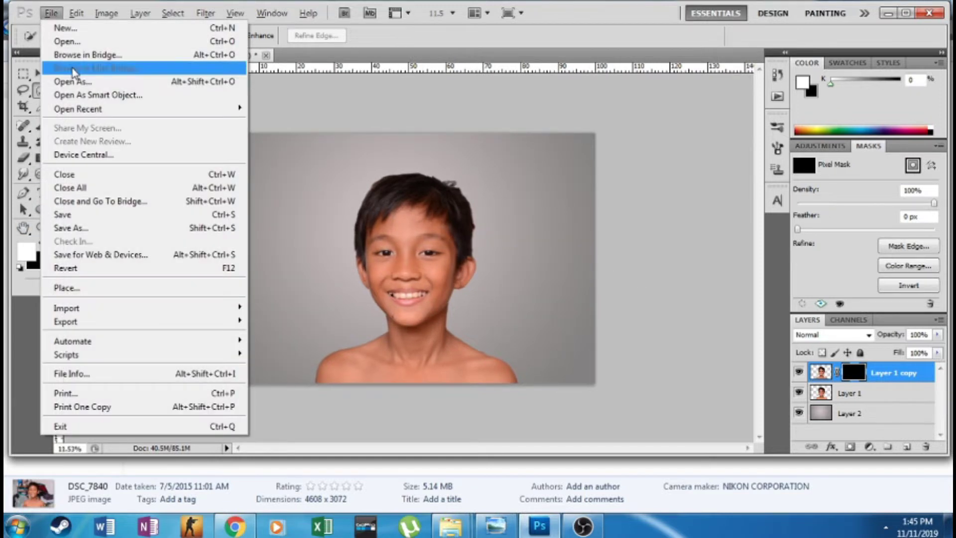
click(451, 526)
click(378, 455)
drag(325, 85, 507, 345)
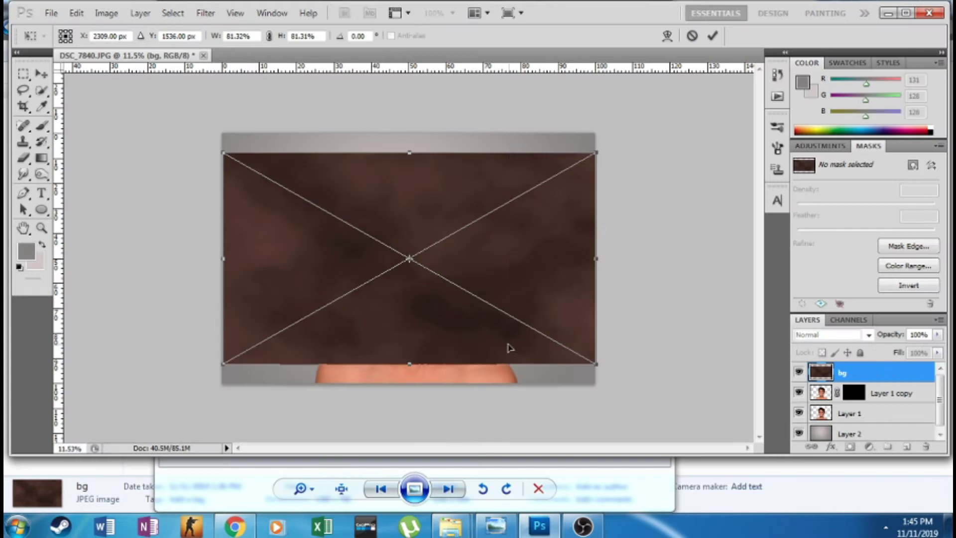
right_click(502, 297)
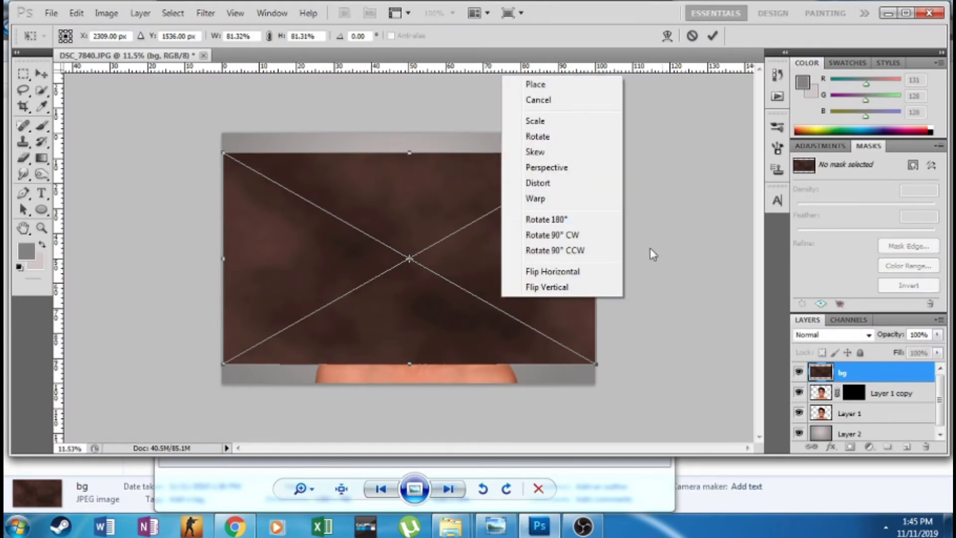
click(876, 372)
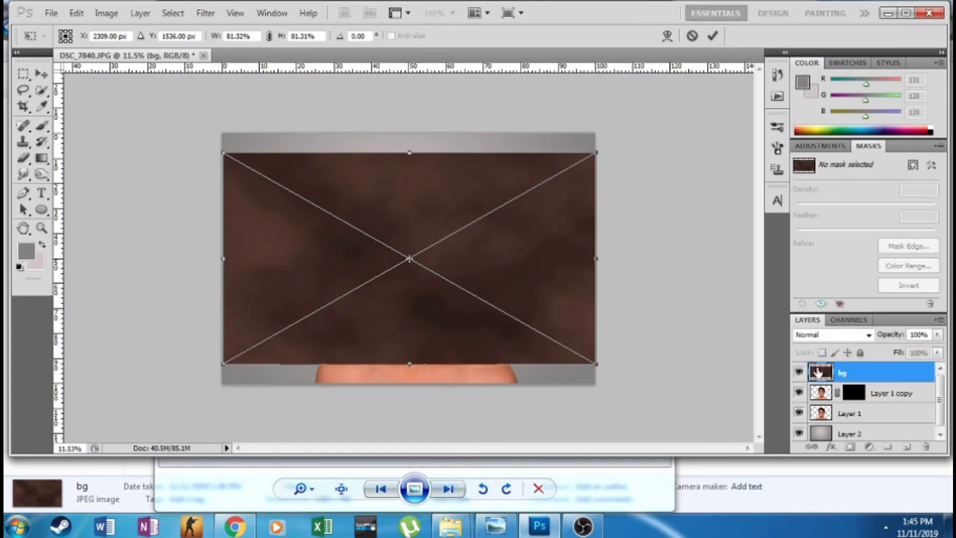
right_click(476, 272)
click(498, 284)
Step: Move the bg texture below the boy's layer and enlarge it past the canvas edges
key(w)
key(ctrl+bracketleft)
key(ctrl+bracketleft)
key(ctrl+t)
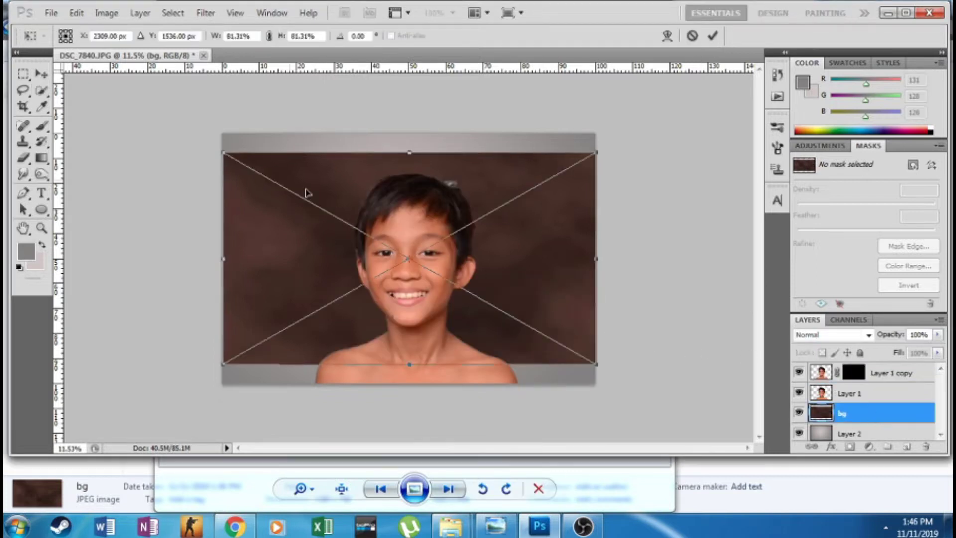
drag(222, 133, 176, 126)
key(v)
click(403, 184)
Step: Put the grey gradient above the texture, lower its opacity, and add a new empty layer
drag(856, 433, 856, 404)
click(938, 335)
drag(929, 351, 899, 352)
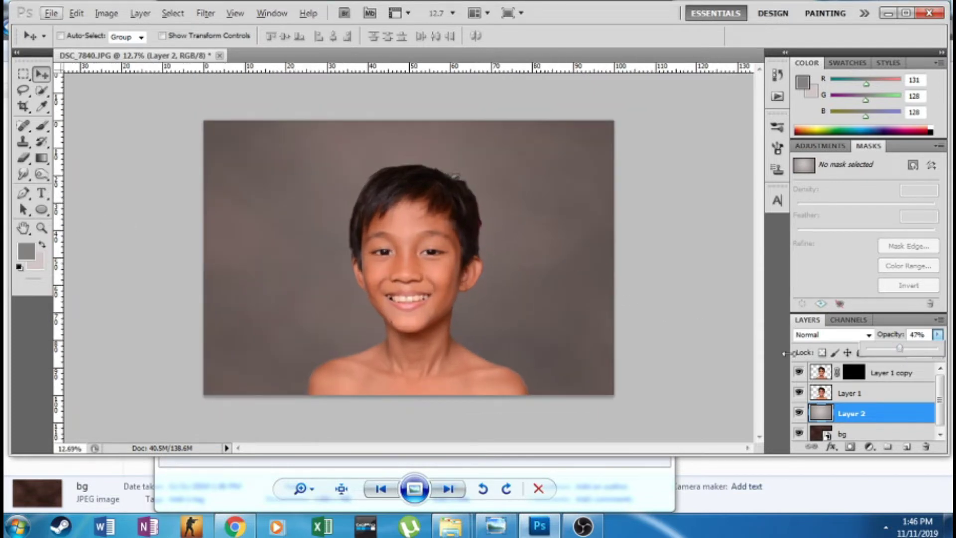
click(877, 373)
key(ctrl+shift+alt+n)
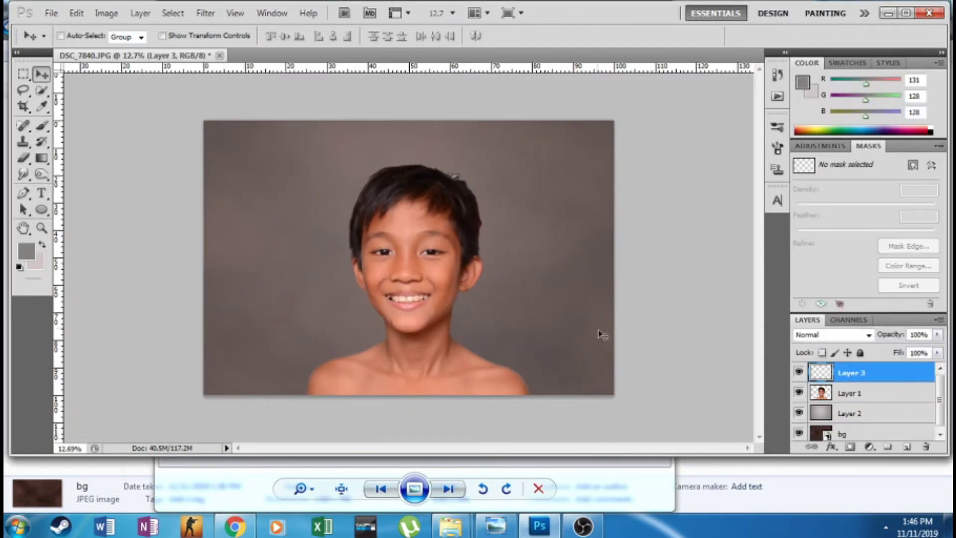
click(102, 14)
Step: Open water surface.png in Photoshop and drag it onto the DSC_7840 photo
click(390, 474)
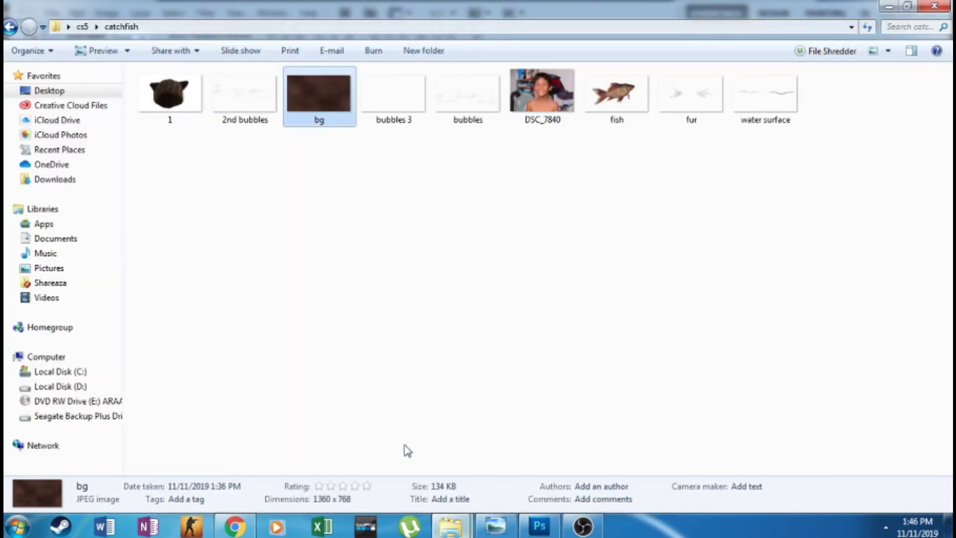
double_click(766, 94)
key(Escape)
right_click(734, 77)
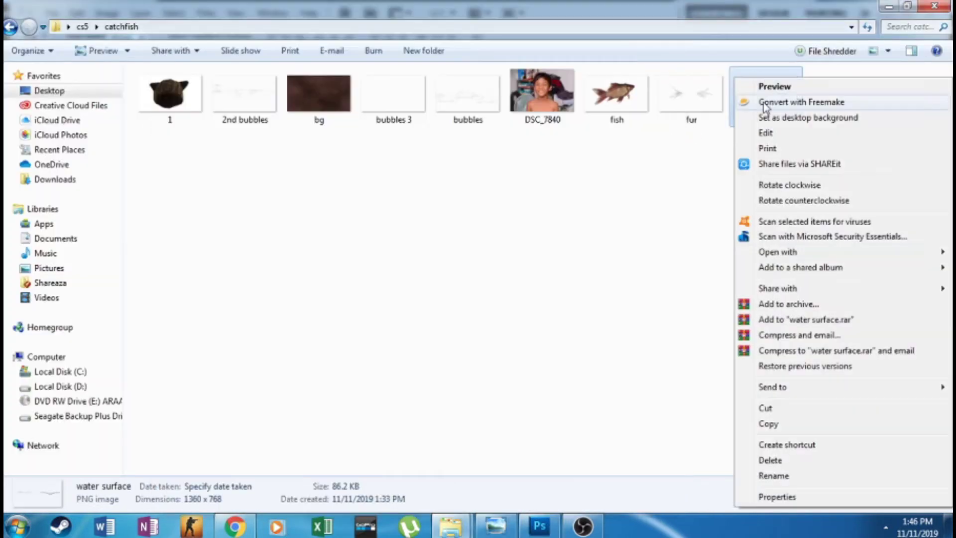
click(633, 253)
mouse_move(597, 254)
mouse_down()
mouse_move(393, 297)
mouse_move(189, 291)
mouse_up()
Step: Scale the water surface about 357% across the photo and move it to mouth level
key(ctrl+t)
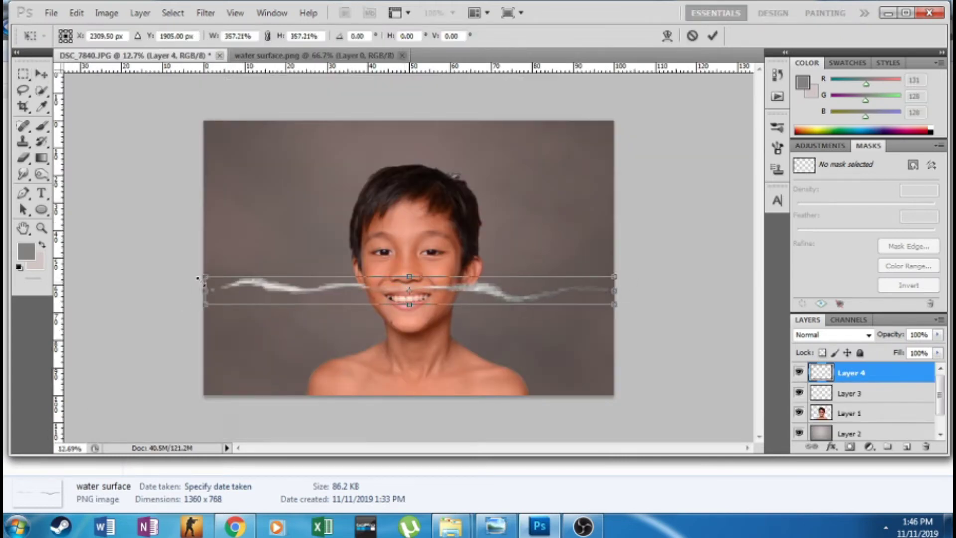
click(41, 74)
click(411, 190)
mouse_move(480, 285)
mouse_down()
mouse_move(478, 266)
mouse_move(482, 272)
mouse_up()
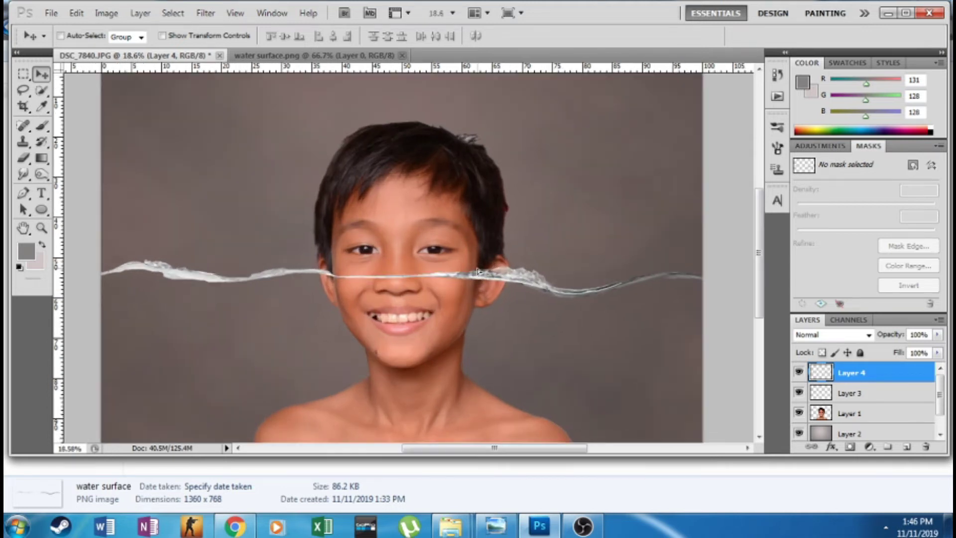
scroll(331, 128, down, 3)
click(402, 56)
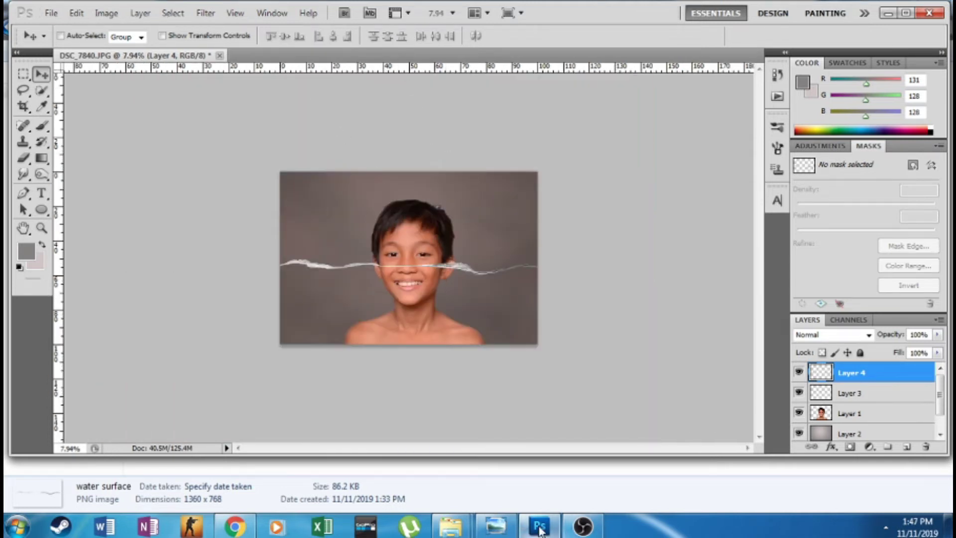
click(369, 448)
click(451, 106)
Step: Open bubbles.png, drag it into the boy's photo, and enlarge it
right_click(451, 106)
mouse_move(493, 257)
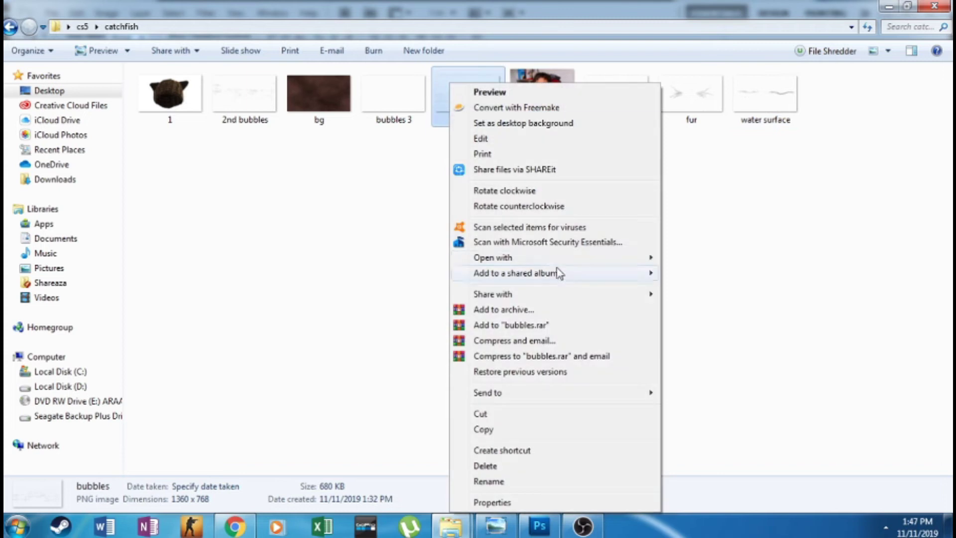
click(697, 251)
drag(142, 59, 443, 314)
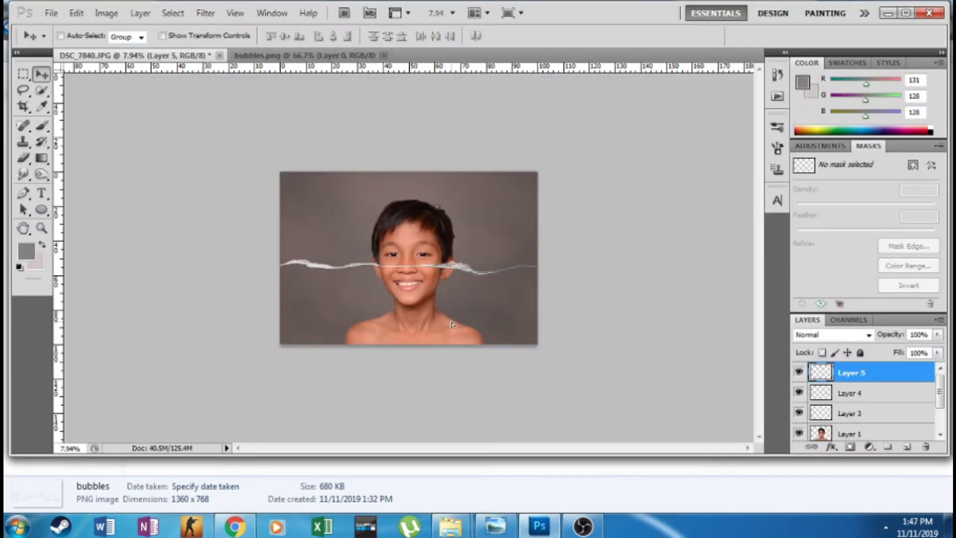
key(ctrl+t)
click(42, 73)
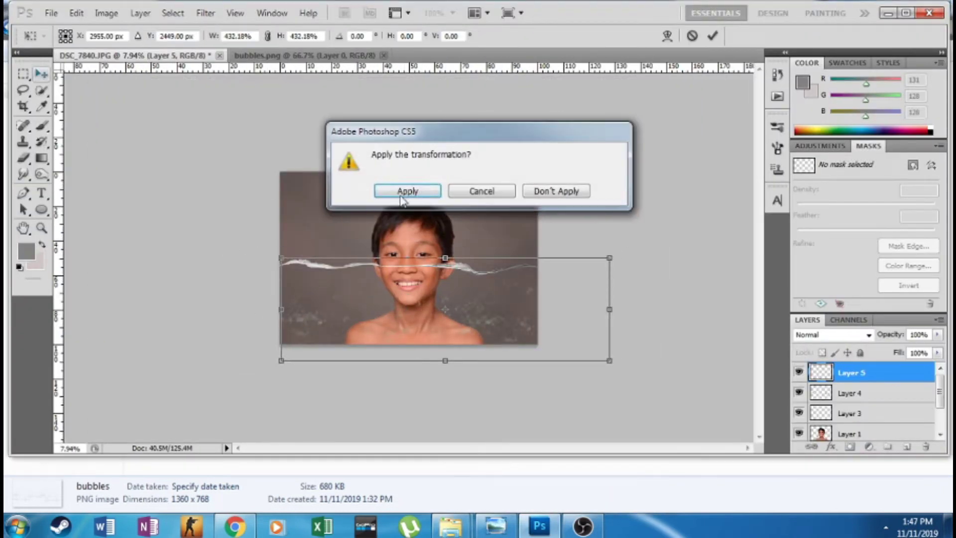
click(407, 190)
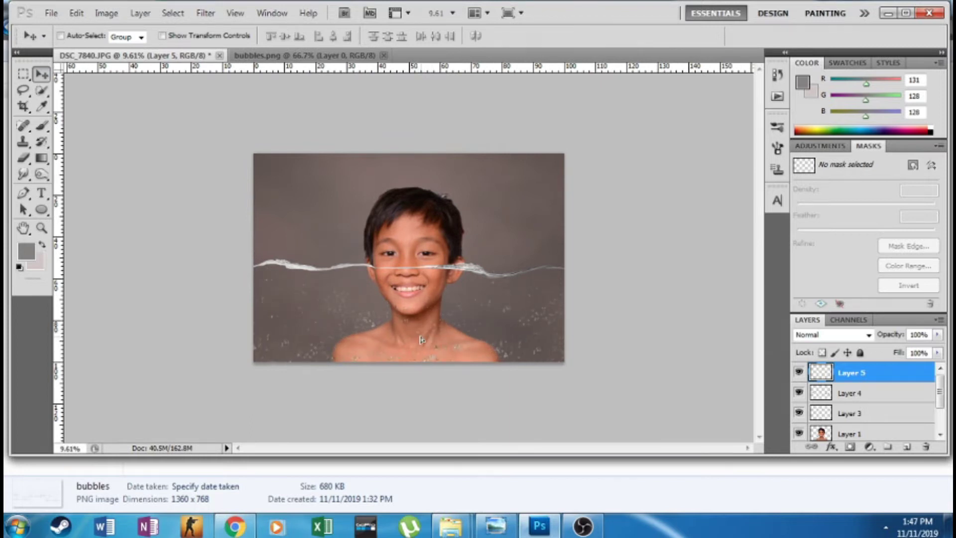
Step: Flip the bubbles layer horizontally and reposition it below the water line
key(ctrl+t)
right_click(437, 347)
click(459, 306)
mouse_move(449, 314)
mouse_down()
mouse_move(367, 320)
mouse_move(462, 307)
mouse_move(455, 326)
mouse_up()
key(v)
key(Return)
Step: Open 2nd bubbles.png in Photoshop and drag it into the boy's photo
click(437, 526)
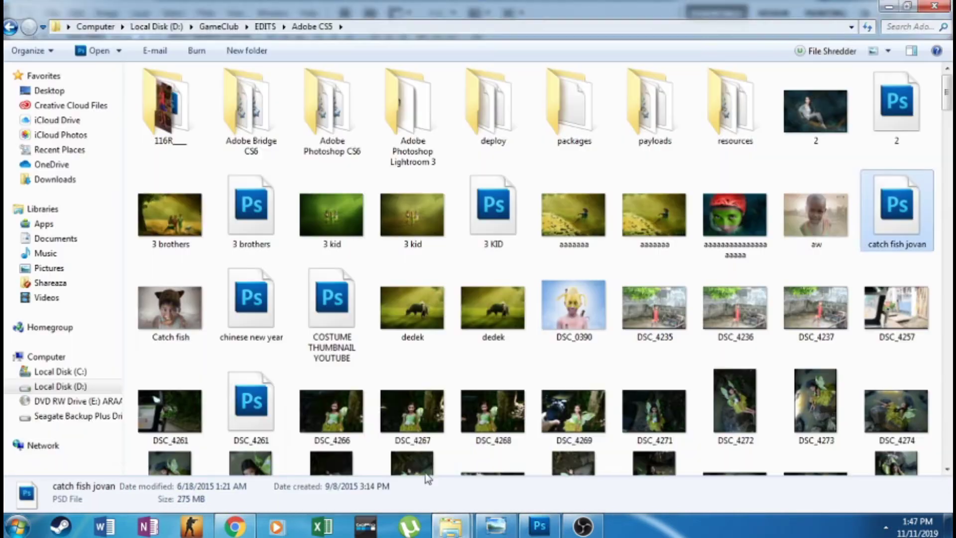
click(249, 104)
right_click(249, 103)
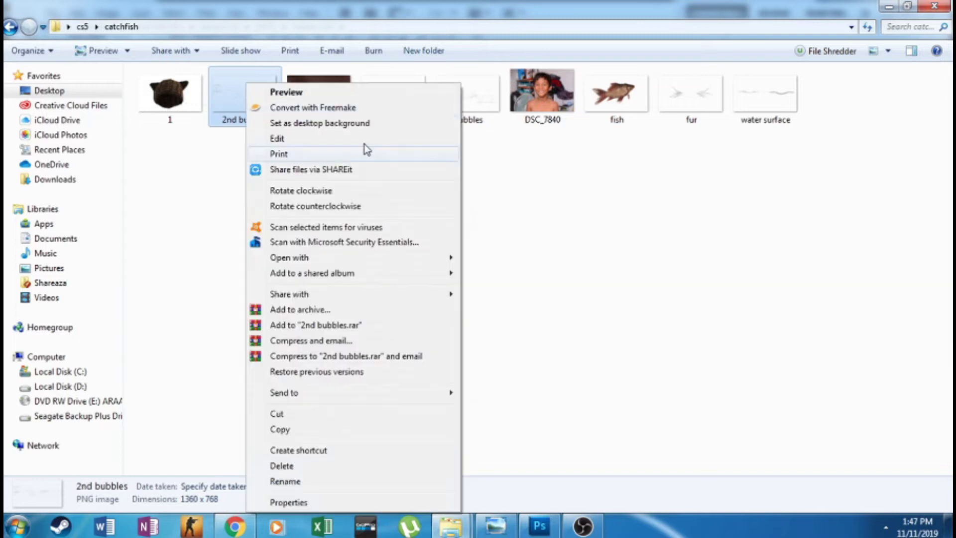
click(296, 91)
key(Escape)
right_click(256, 100)
click(498, 259)
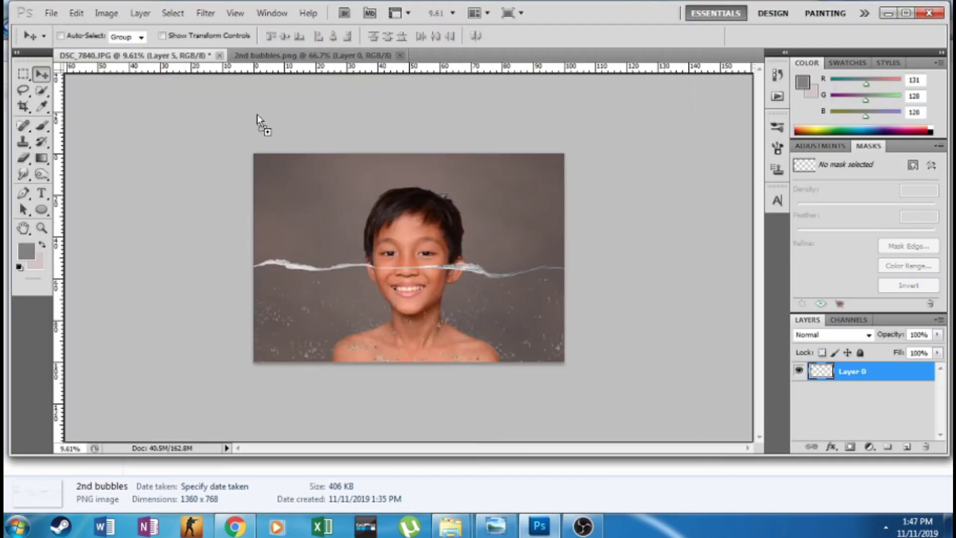
drag(428, 271, 370, 262)
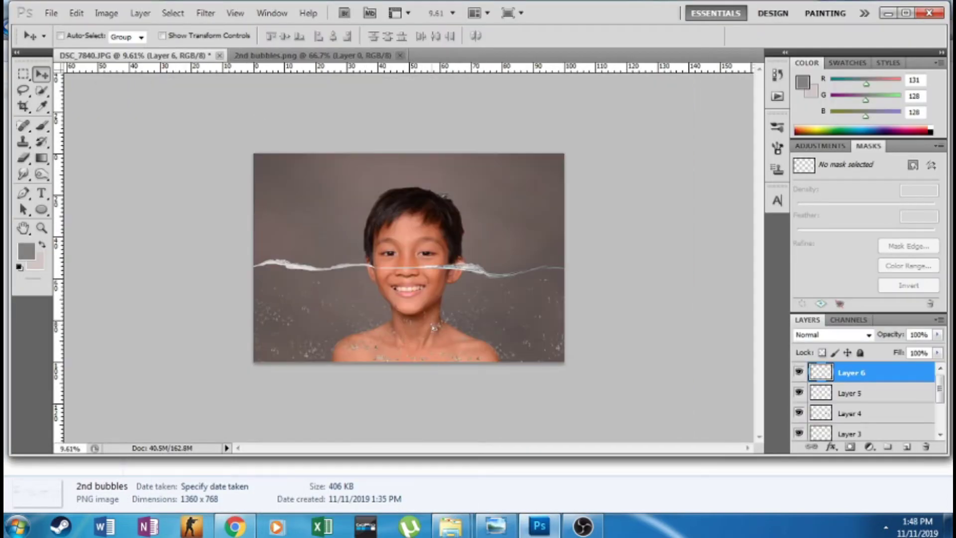
Step: Apply the 2nd bubbles transform, stack Layer 6 beneath Layer 4, and close its document
key(ctrl+t)
key(Return)
drag(854, 372, 859, 423)
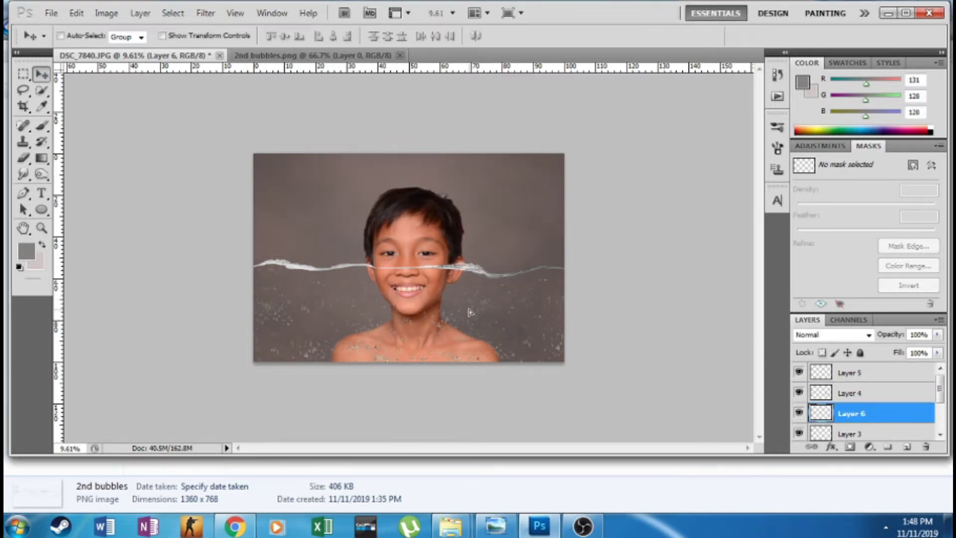
click(314, 55)
key(ctrl+w)
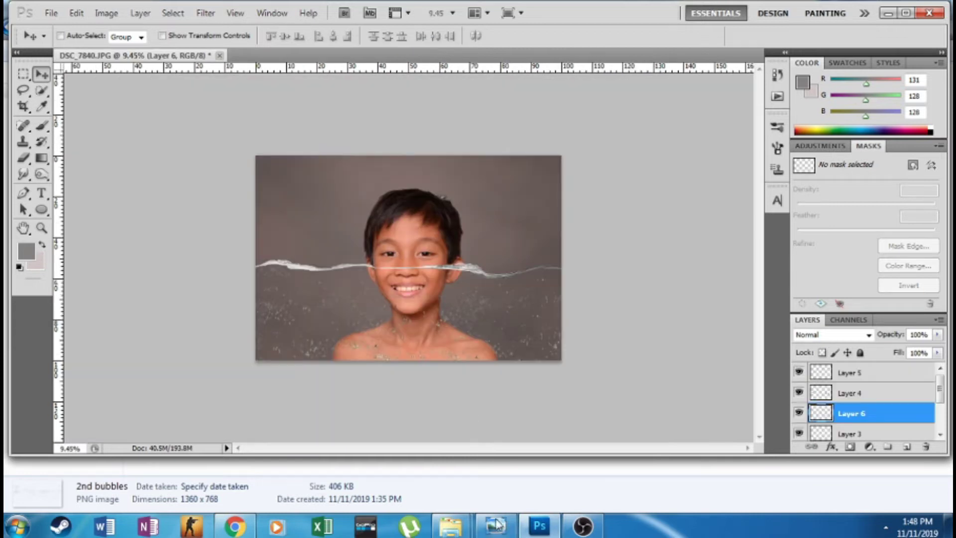
click(497, 525)
Step: Open bubbles 3.png, drag it into the photo, and nudge it up and left
right_click(394, 85)
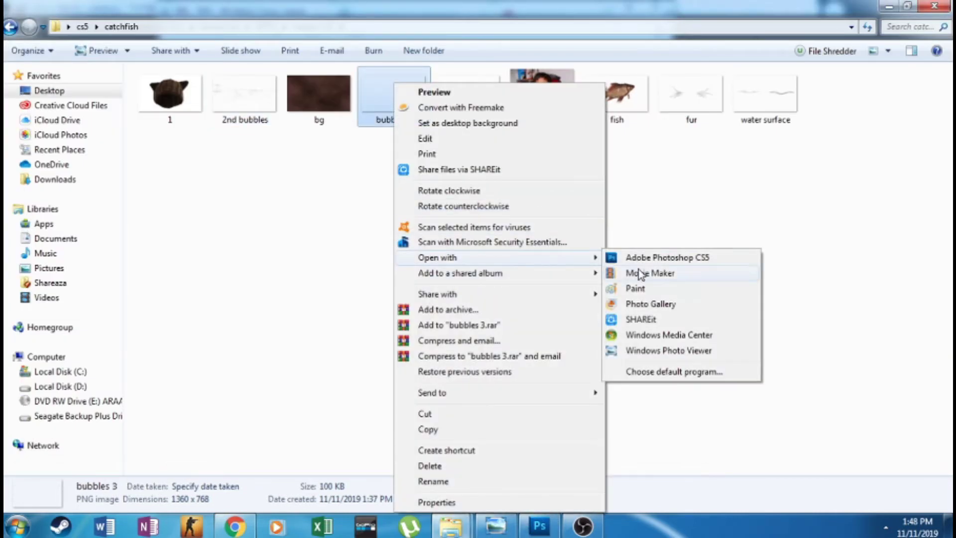
click(647, 258)
mouse_move(160, 59)
mouse_down()
mouse_move(378, 301)
mouse_move(367, 279)
mouse_up()
key(ctrl+t)
key(v)
key(Return)
Step: Move the bubbles 3 layer and stretch it taller below the water line
key(ctrl+t)
drag(419, 335, 420, 340)
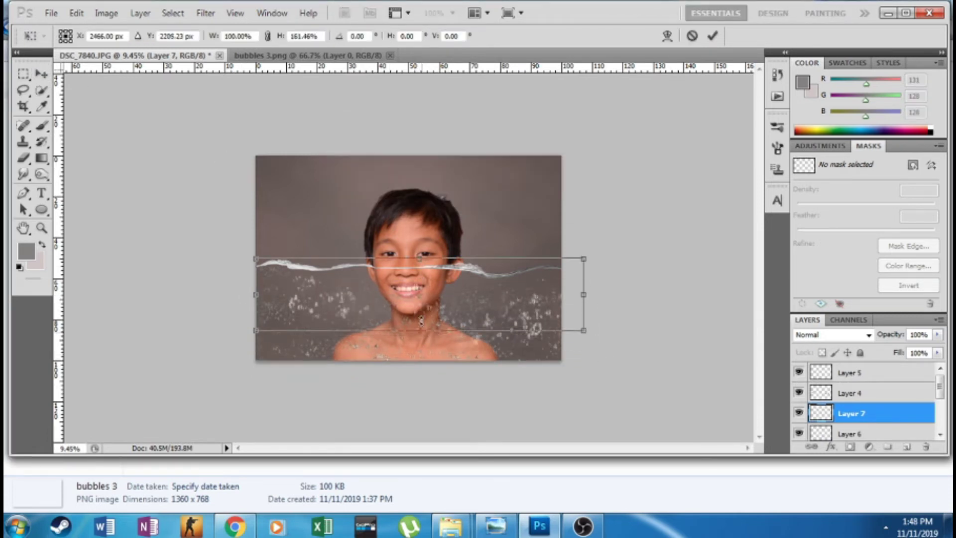
drag(499, 321, 470, 321)
click(39, 78)
key(Return)
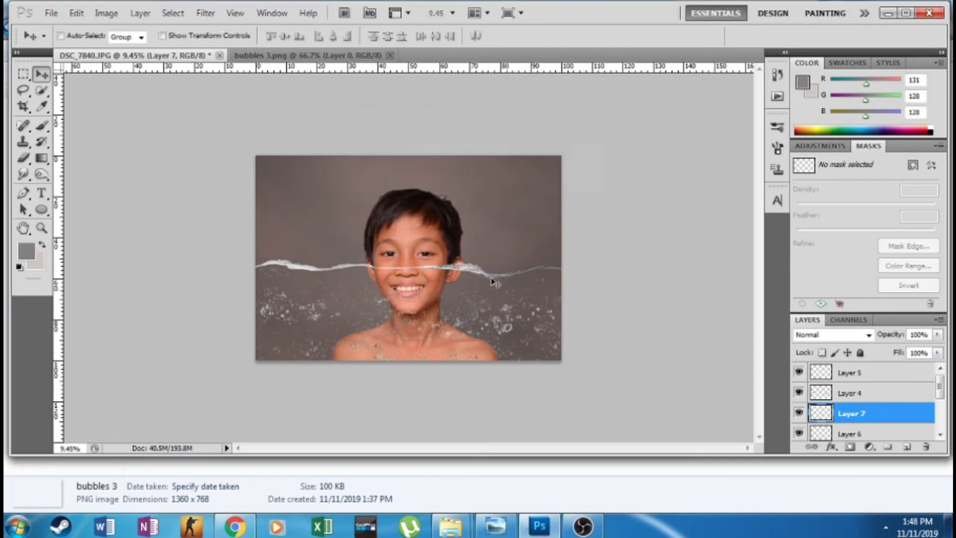
scroll(496, 316, up, 2)
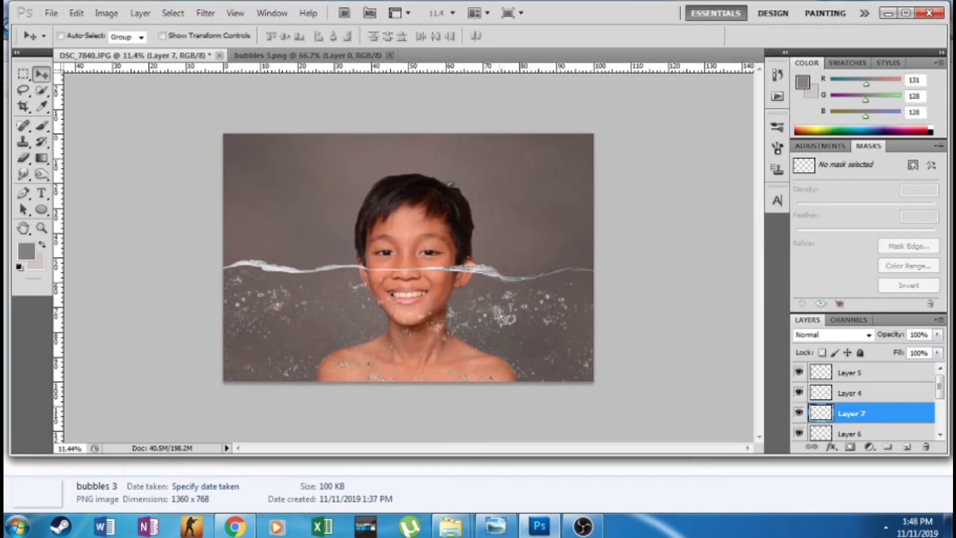
scroll(501, 317, down, 1)
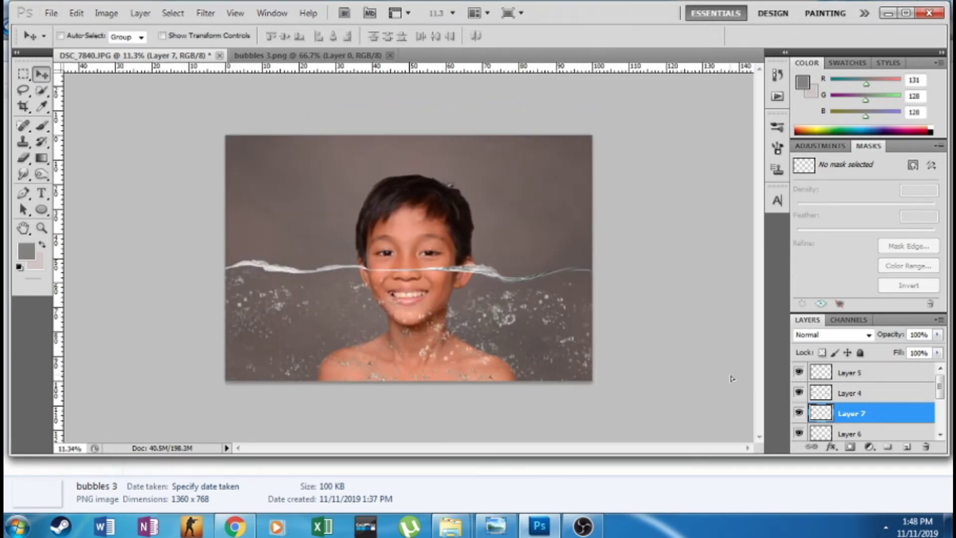
Step: Duplicate Layer 7 with Ctrl+J for denser bubbles
key(ctrl+j)
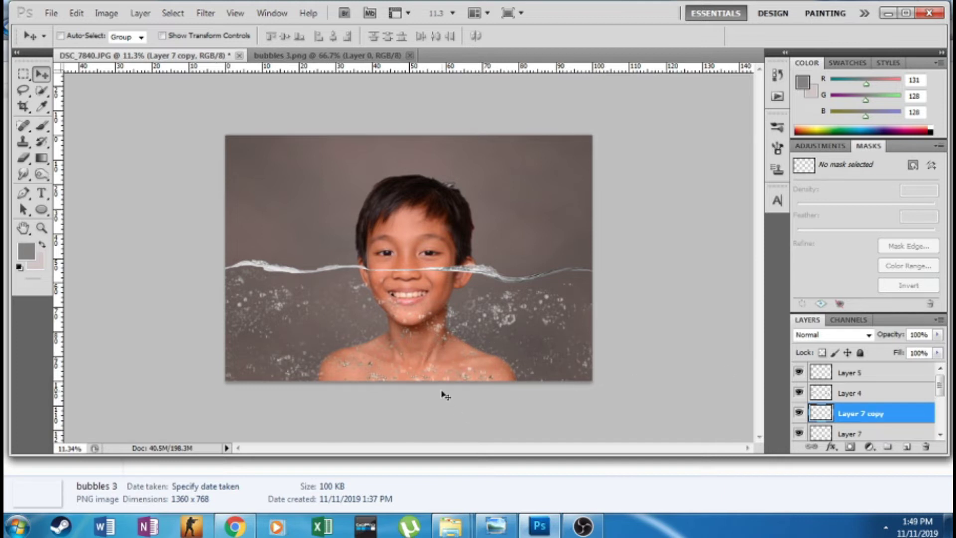
scroll(458, 348, down, 1)
scroll(474, 316, down, 1)
scroll(548, 319, up, 3)
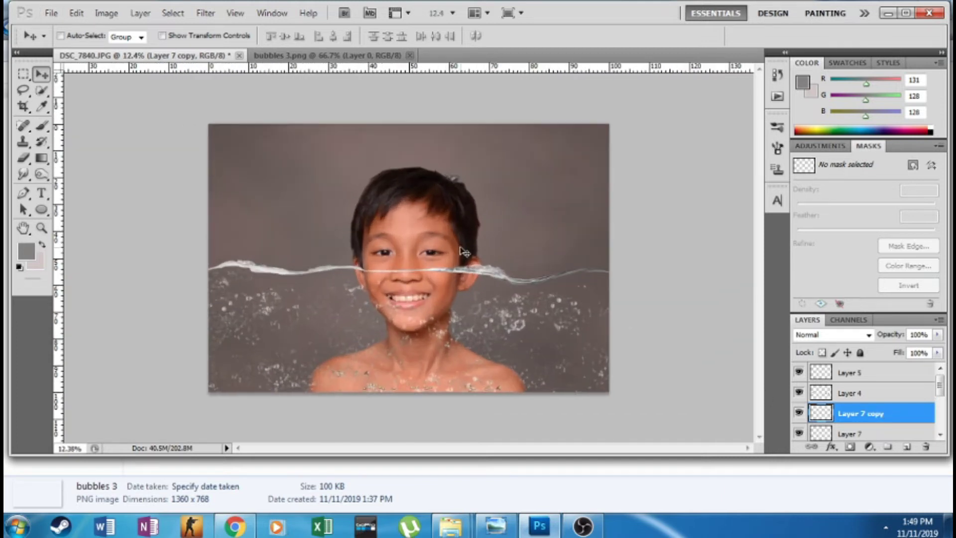
click(52, 13)
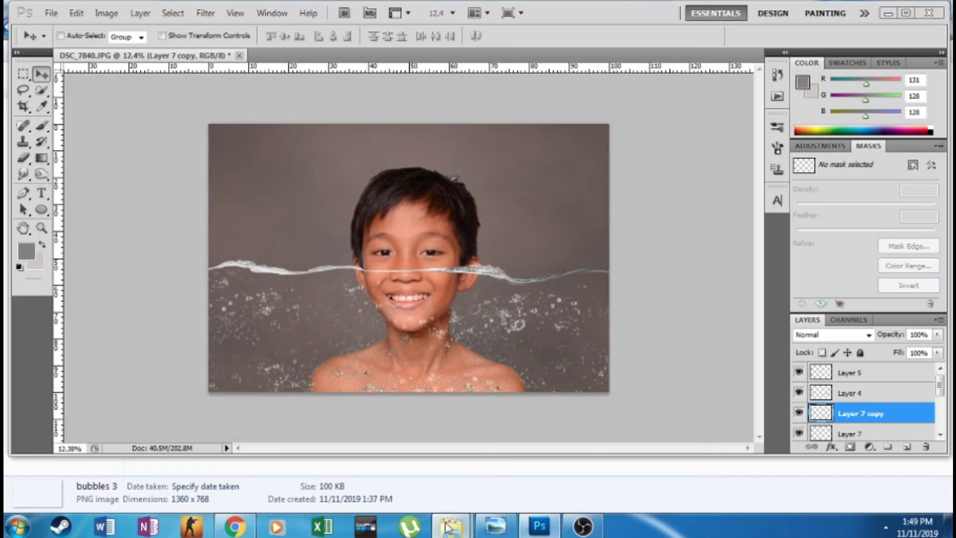
click(450, 525)
Step: Open the knitted cat-ear hat image 1.jpg in Photoshop
click(169, 95)
right_click(175, 80)
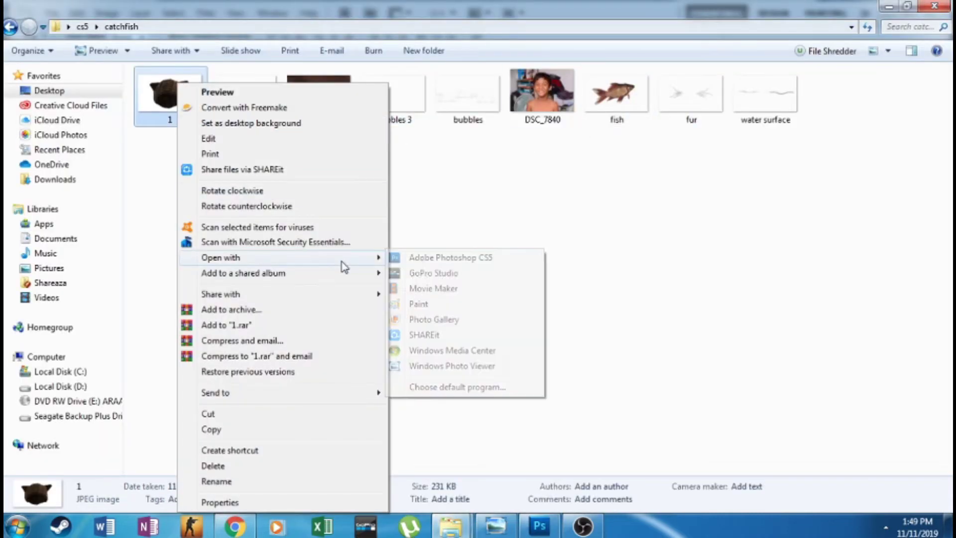
click(451, 259)
Step: Remove the white background around the hat with the Magic Eraser
click(24, 158)
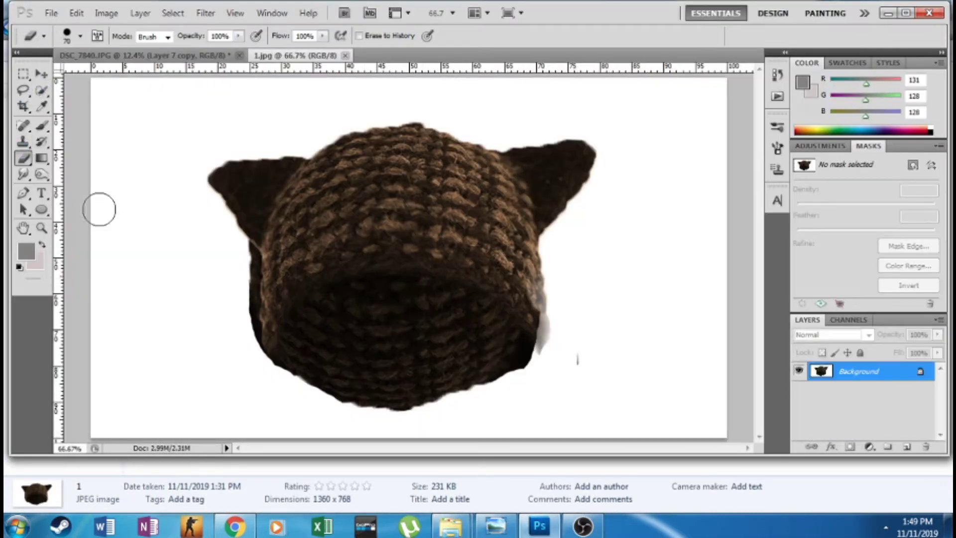
click(230, 261)
right_click(23, 159)
click(90, 184)
click(182, 257)
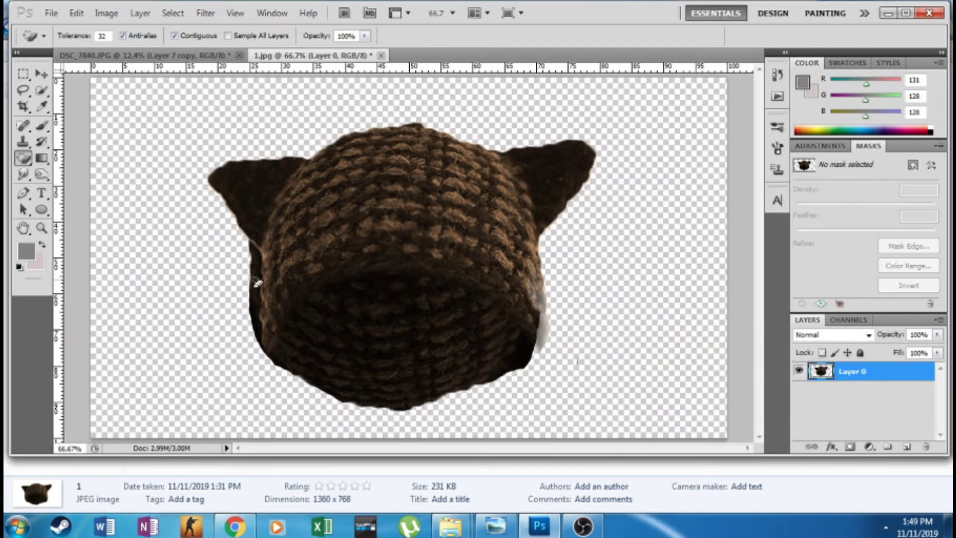
Step: Erase the hat's dark inner opening with the regular Eraser
right_click(24, 159)
click(79, 157)
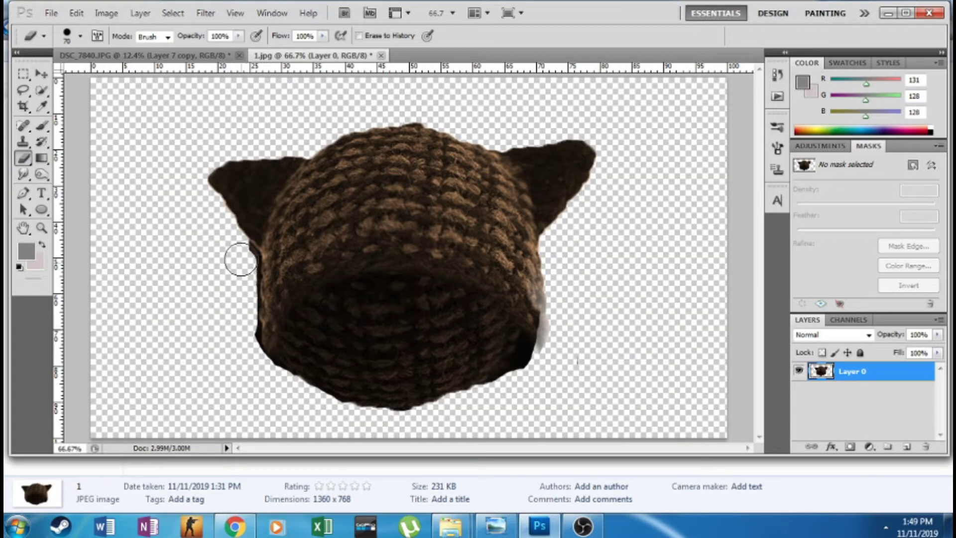
mouse_move(294, 386)
mouse_down()
mouse_move(384, 358)
mouse_move(455, 386)
mouse_move(429, 351)
mouse_up()
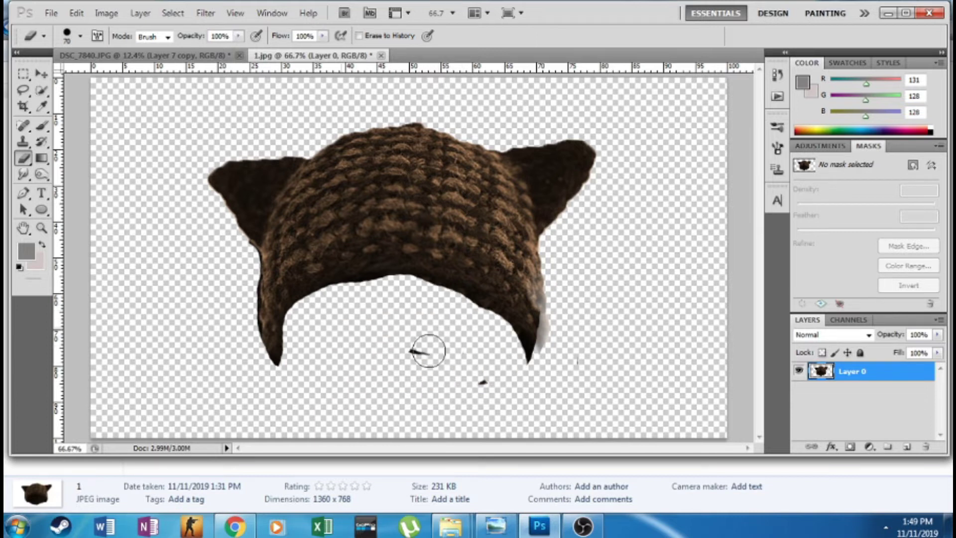
Step: Drag the hat into DSC_7840 and enlarge it over the boy's head
click(42, 74)
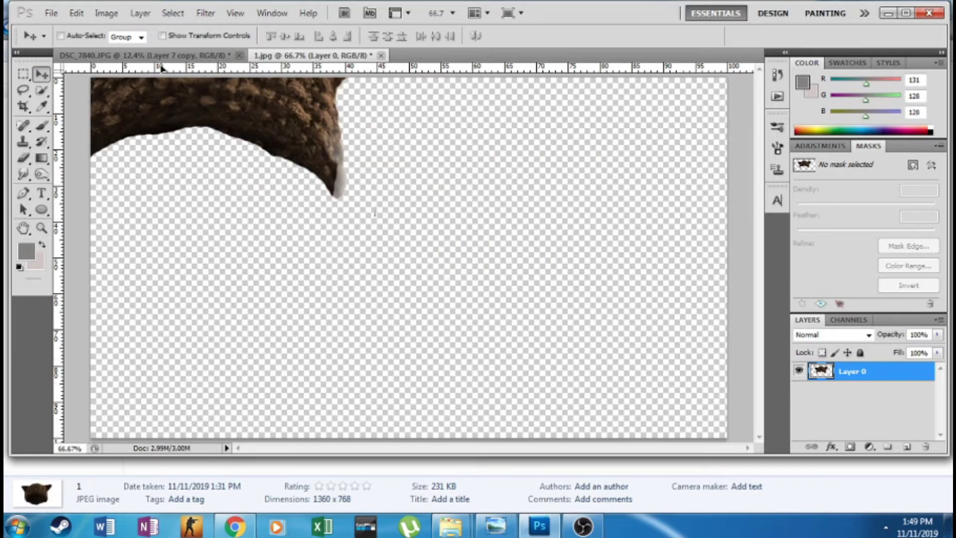
drag(398, 224, 438, 189)
key(ctrl+t)
drag(397, 166, 336, 129)
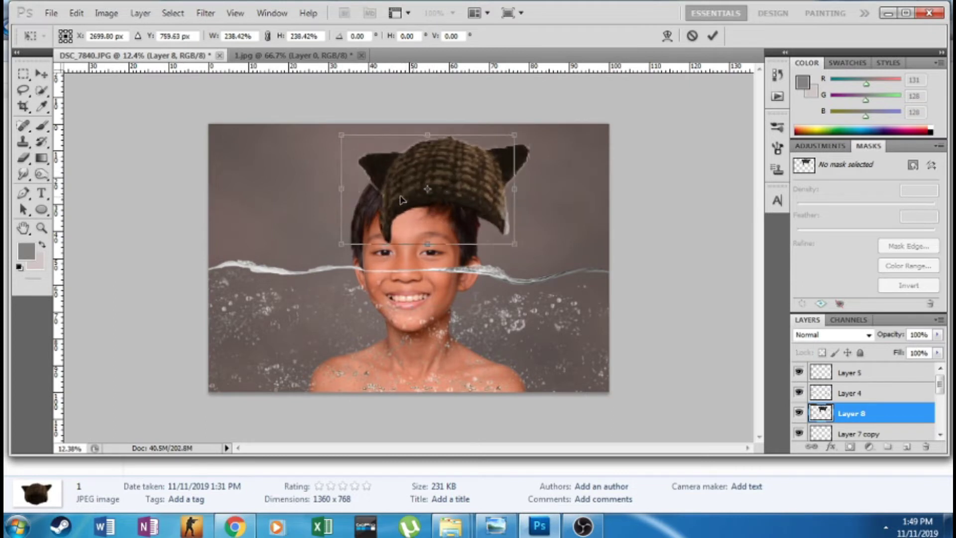
drag(438, 158, 405, 168)
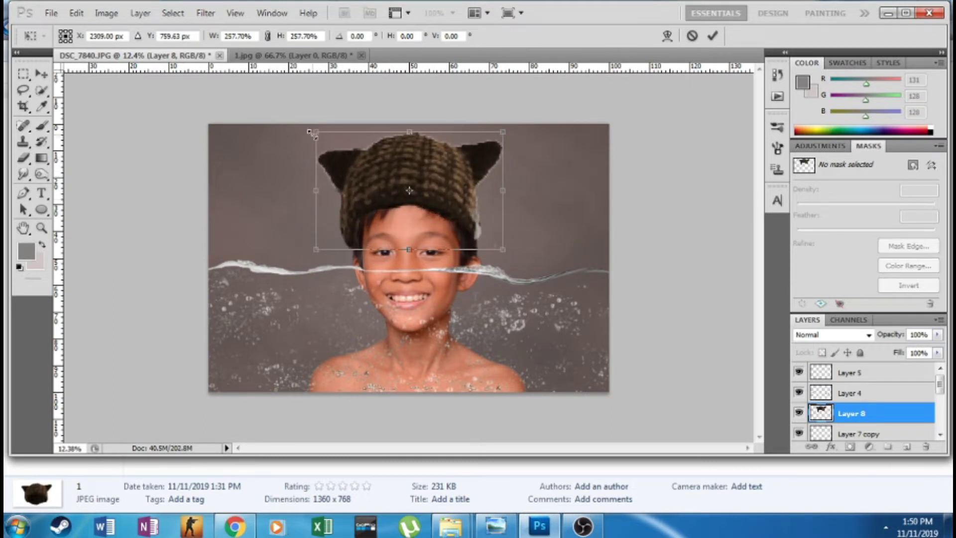
Step: Warp the hat's right side around the boy's head and apply the transform
click(667, 36)
drag(478, 210, 493, 220)
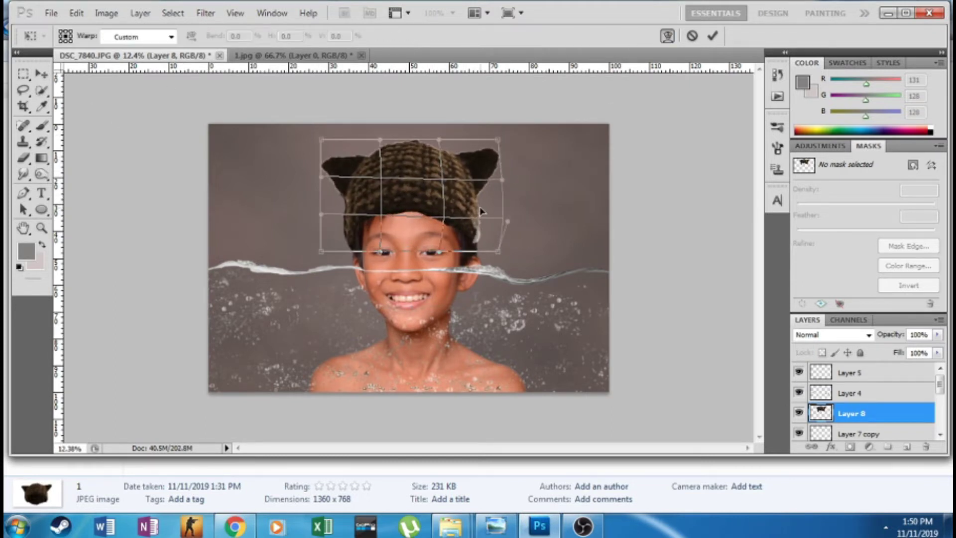
click(42, 70)
click(405, 190)
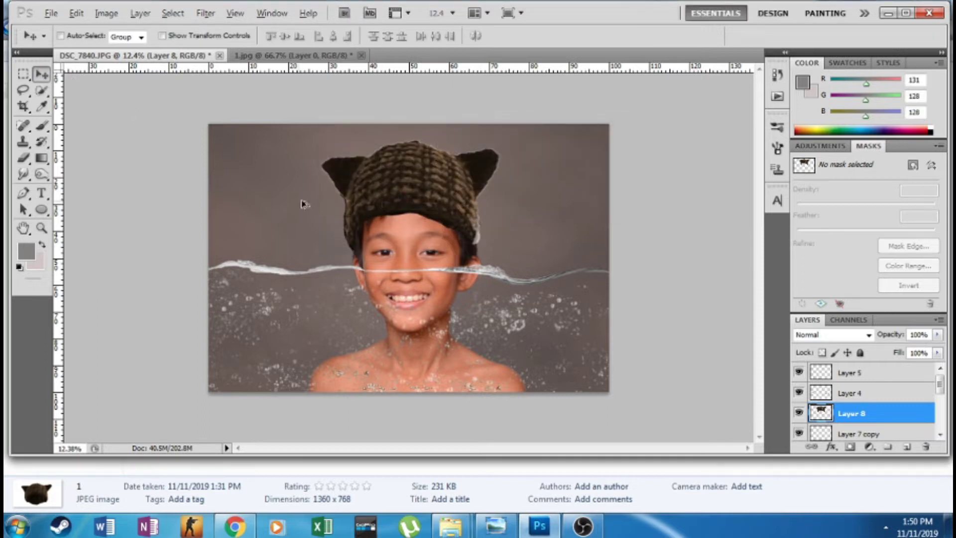
click(24, 159)
scroll(482, 227, up, 3)
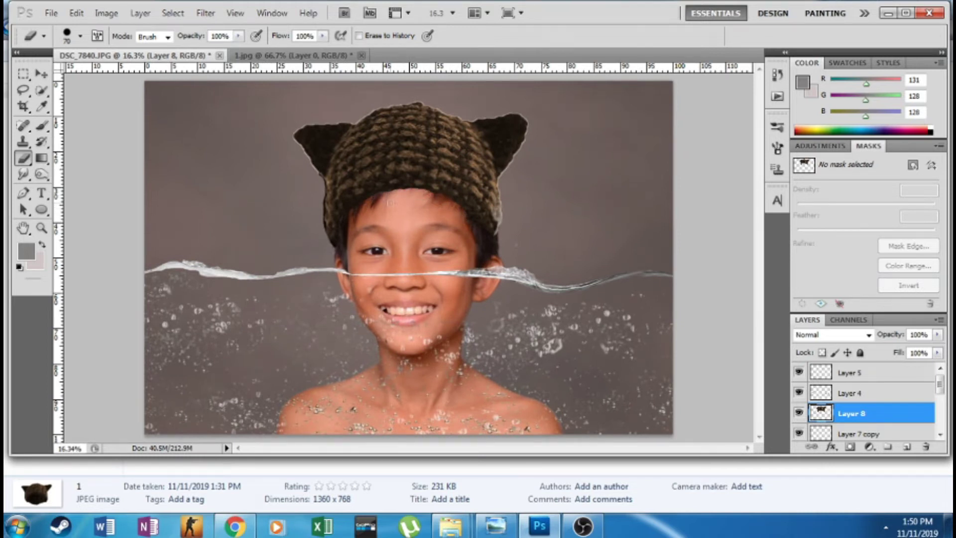
scroll(390, 202, down, 2)
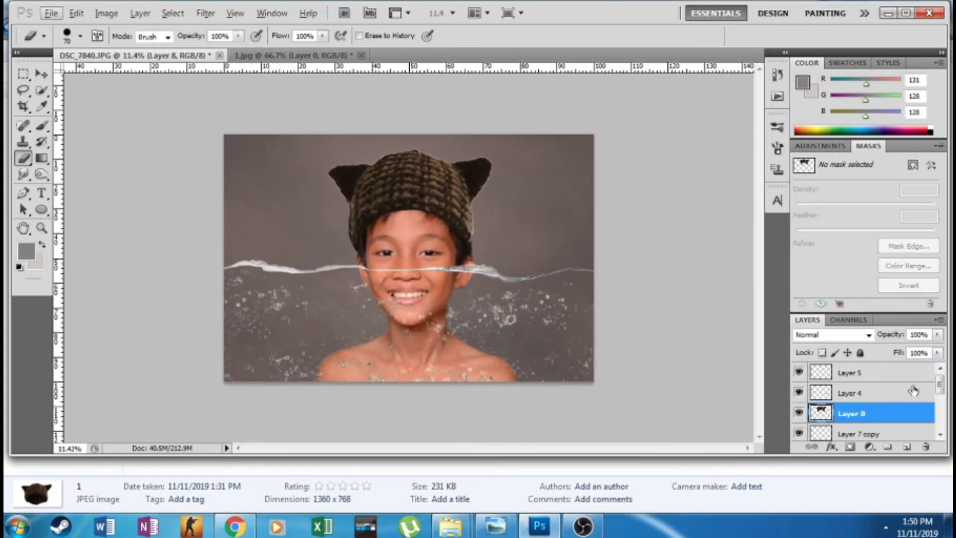
Step: Brighten the boy's photo layer with Levels, lifting midtones and deepening shadows
scroll(914, 390, down, 3)
click(855, 414)
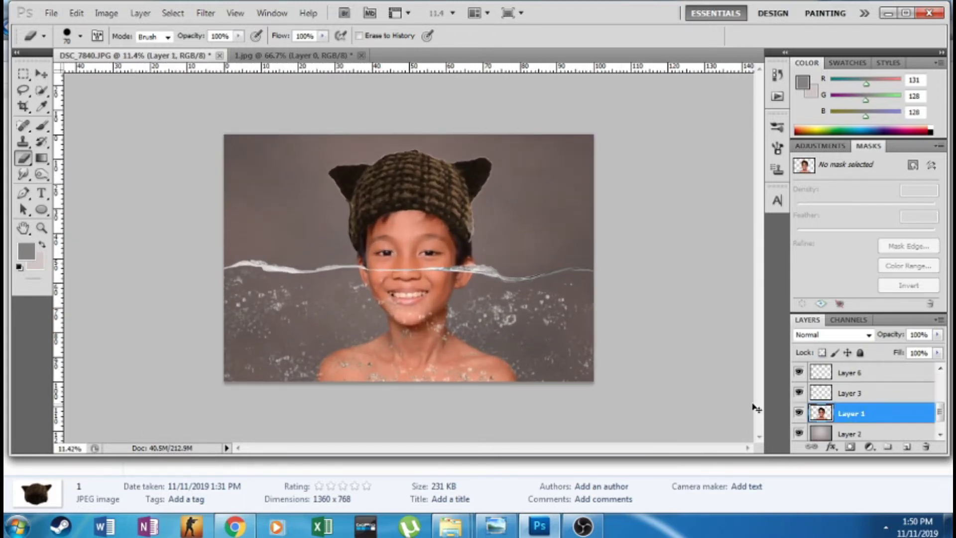
key(ctrl+l)
drag(594, 376, 581, 376)
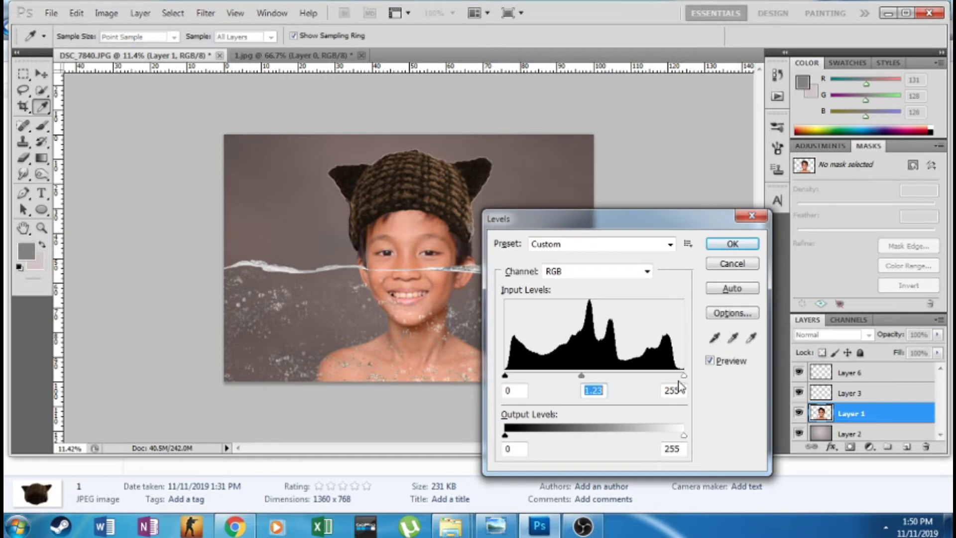
drag(505, 376, 513, 376)
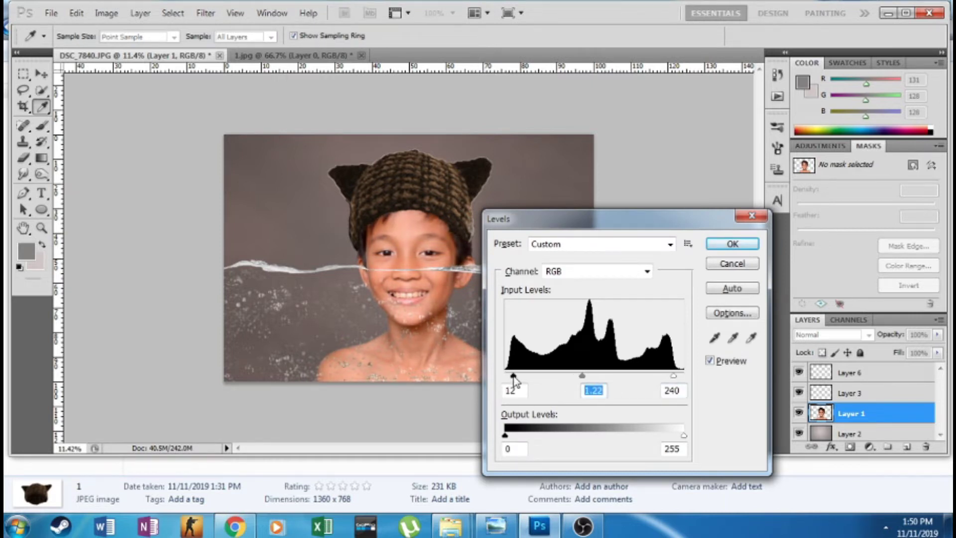
click(732, 244)
key(e)
Step: Apply a Levels adjustment to Layer 3, then reselect the boy's photo layer
click(851, 394)
key(ctrl+u)
click(907, 275)
key(ctrl+l)
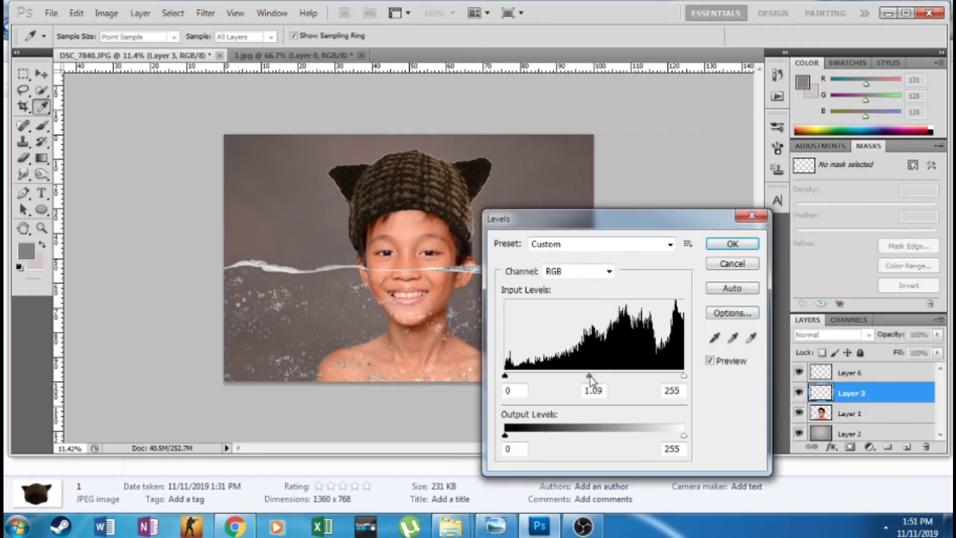
key(Return)
key(e)
click(843, 412)
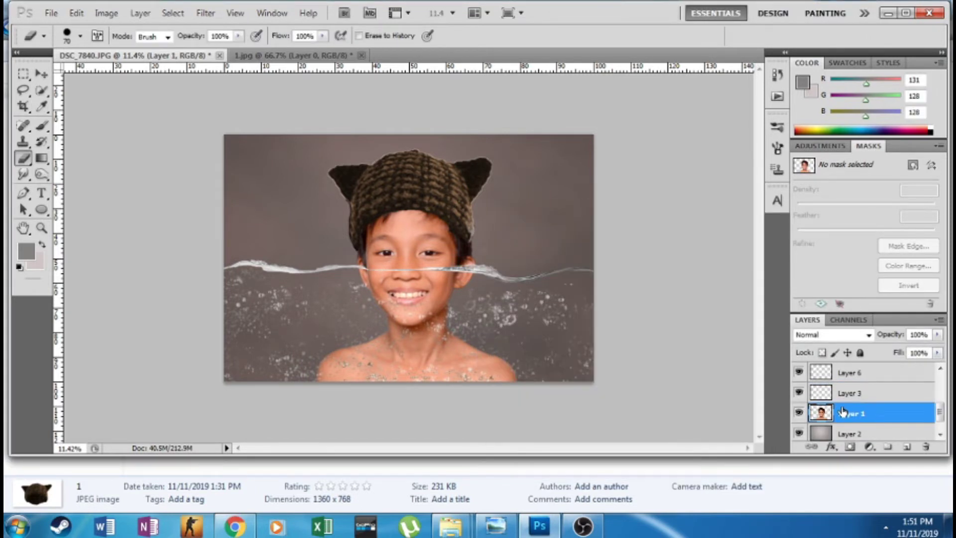
key(ctrl+u)
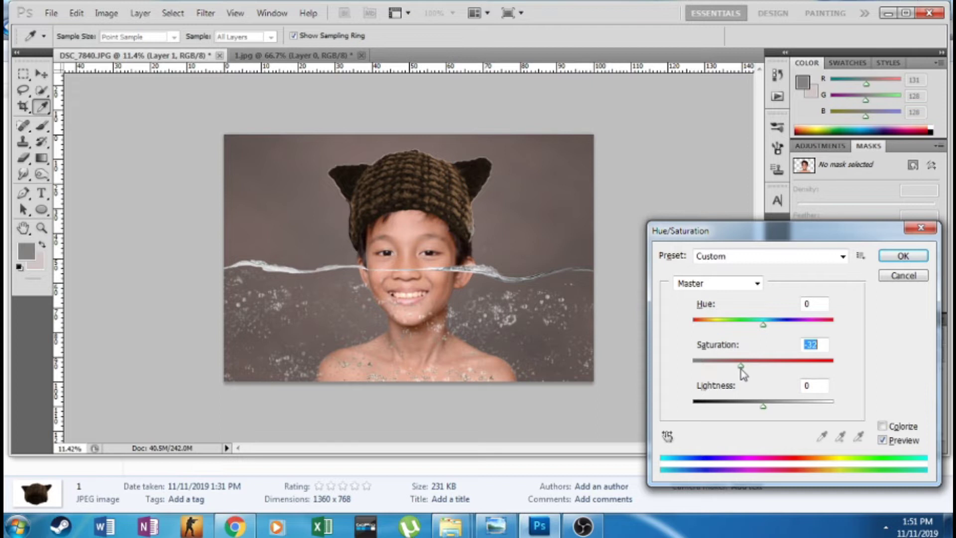
Step: Apply the reduced saturation to the boy and set Layer 2 opacity to 100%
click(892, 262)
scroll(409, 258, up, 1)
click(852, 431)
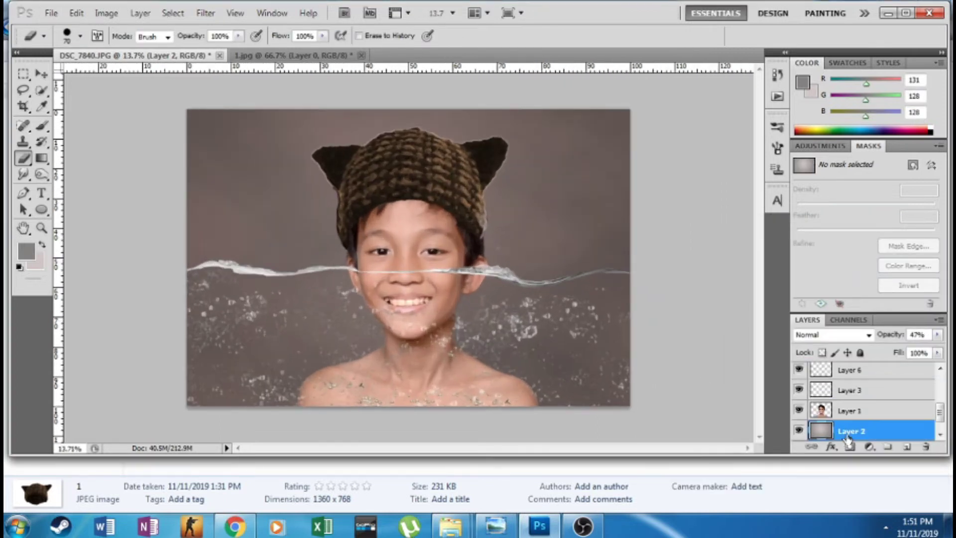
click(938, 334)
drag(892, 353, 939, 351)
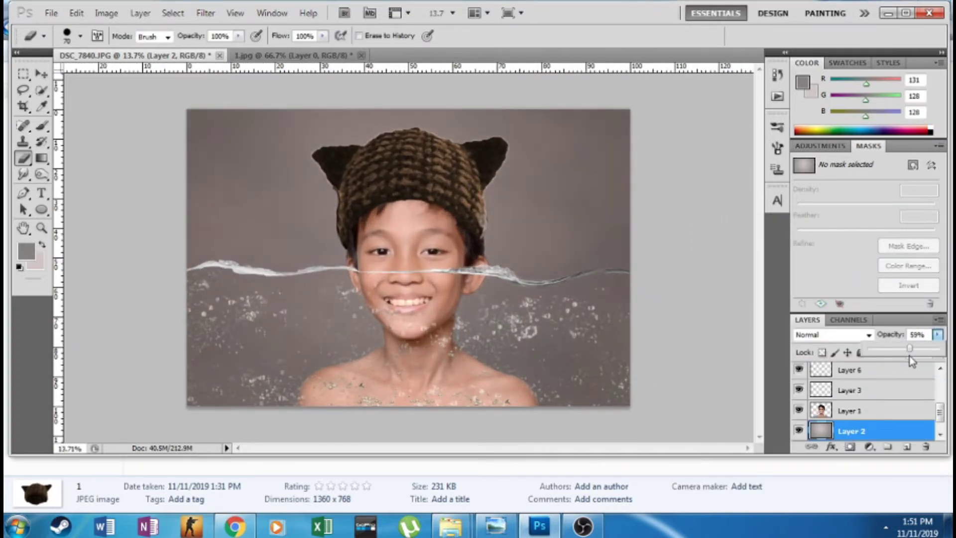
Step: Add a black mask to Layer 2 and paint a soft low-opacity glow behind the boy
alt+click(850, 449)
click(42, 158)
click(43, 127)
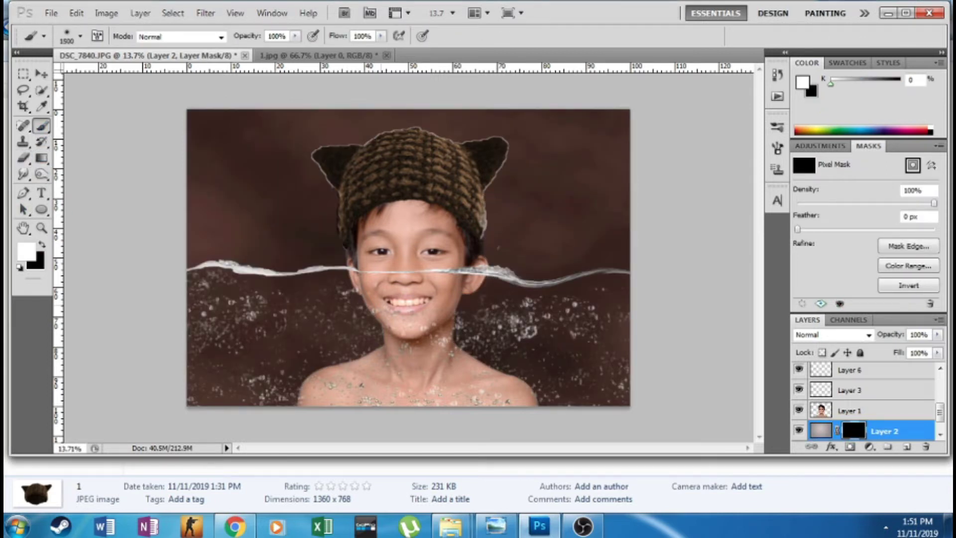
key(4)
key(5)
key(bracketright)
key(bracketright)
key(bracketright)
mouse_move(351, 286)
mouse_down()
mouse_move(403, 211)
mouse_move(426, 256)
mouse_move(363, 214)
mouse_move(448, 235)
mouse_move(497, 166)
mouse_move(243, 202)
mouse_move(522, 291)
mouse_up()
key(1)
key(1)
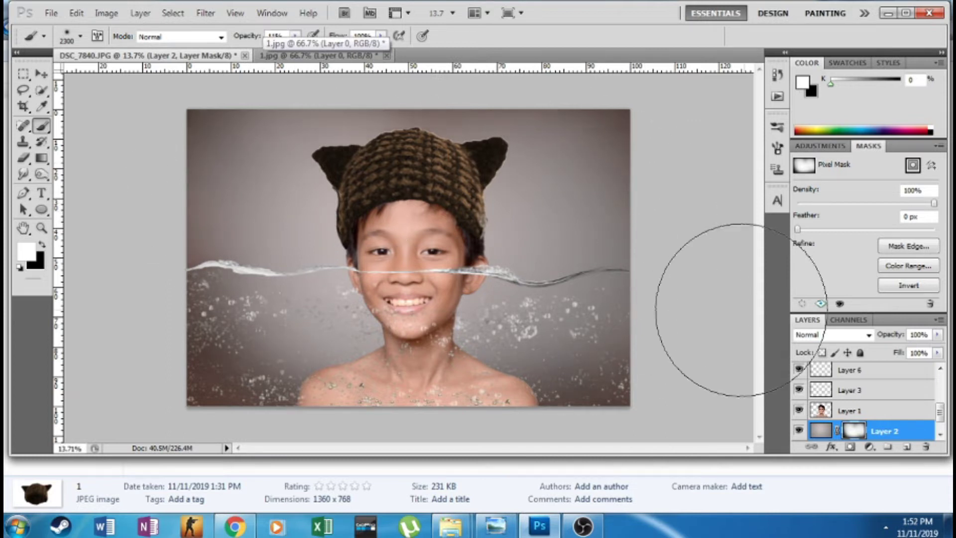
key(ctrl+minus)
Step: Merge the glow into Layer 9 and colorize the backdrop, shifting its hue away from pink
key(ctrl+e)
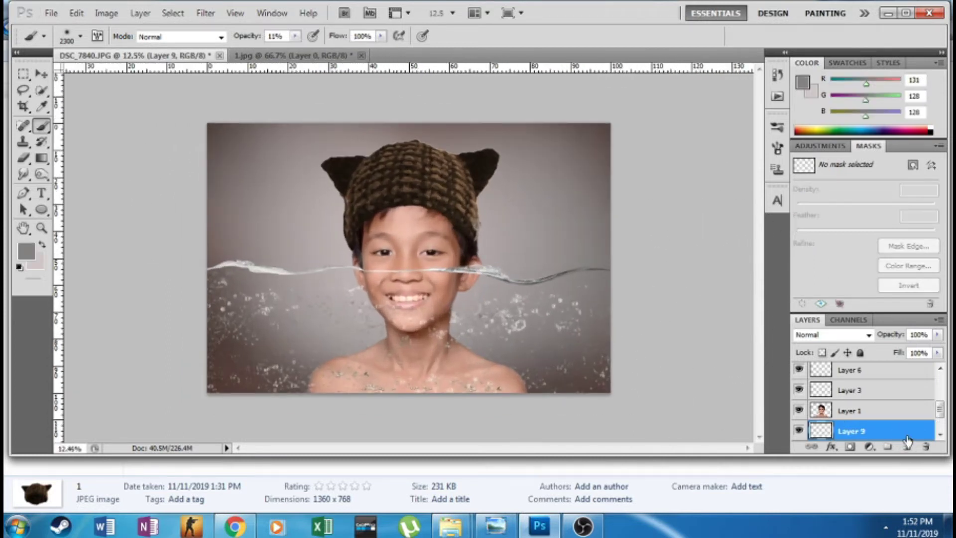
key(ctrl+l)
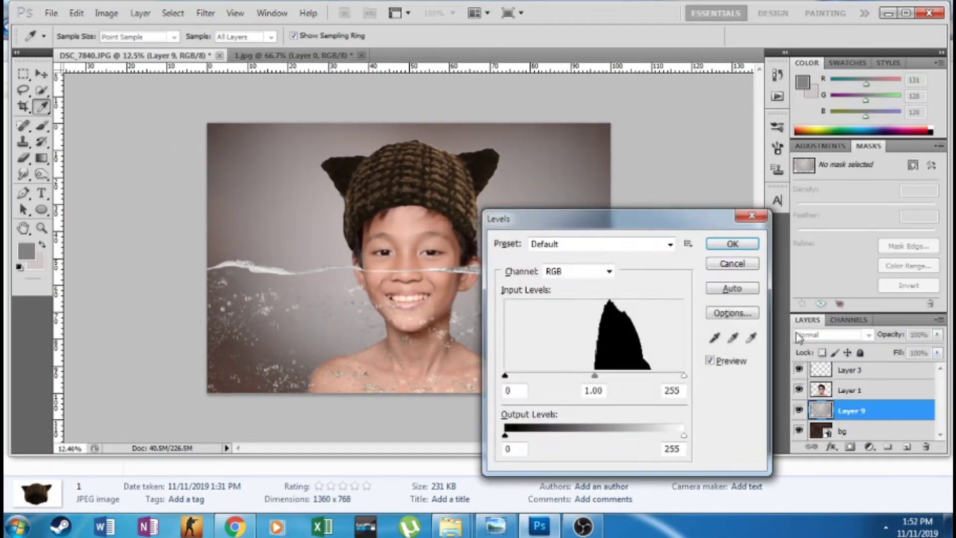
key(Escape)
key(ctrl+u)
click(882, 426)
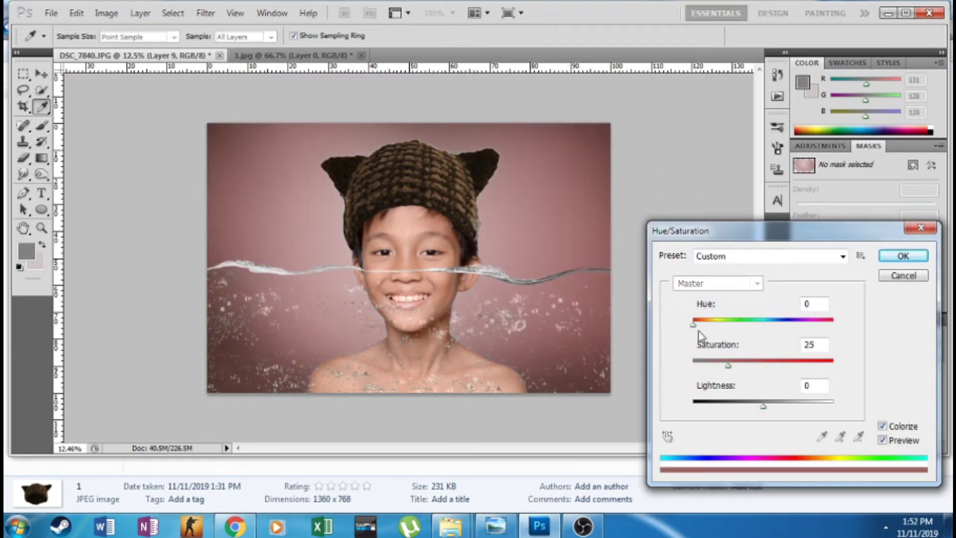
drag(699, 331, 752, 331)
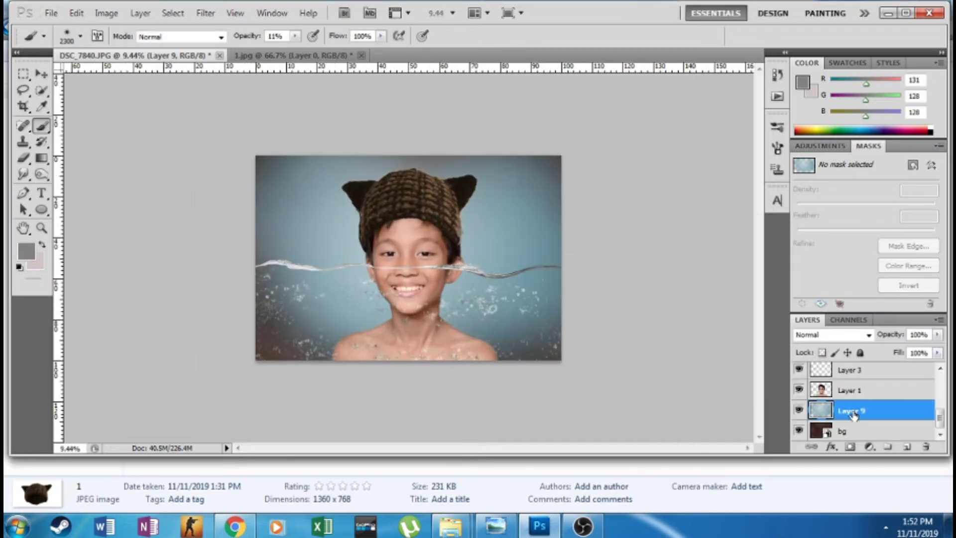
Step: Enlarge the backdrop beyond the canvas edges with Free Transform
key(ctrl+t)
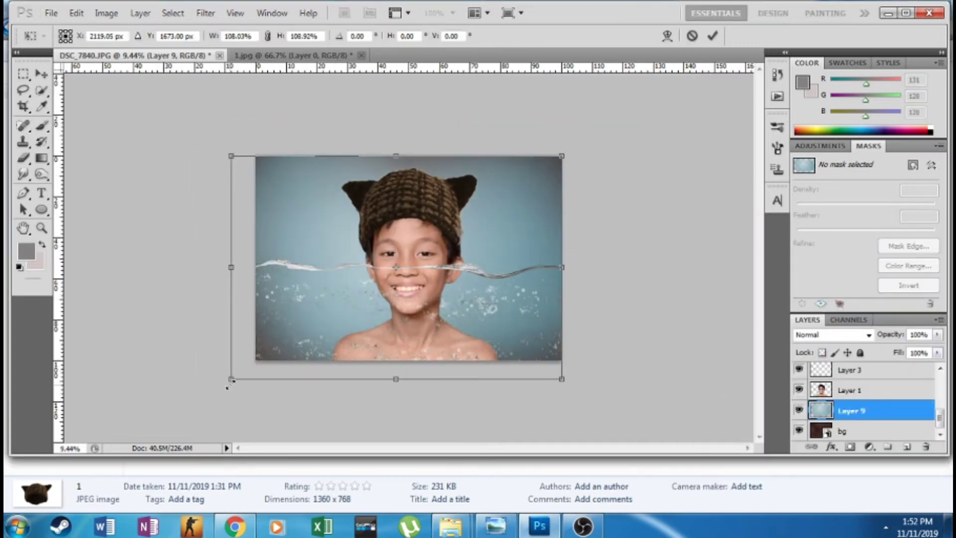
drag(561, 153, 579, 100)
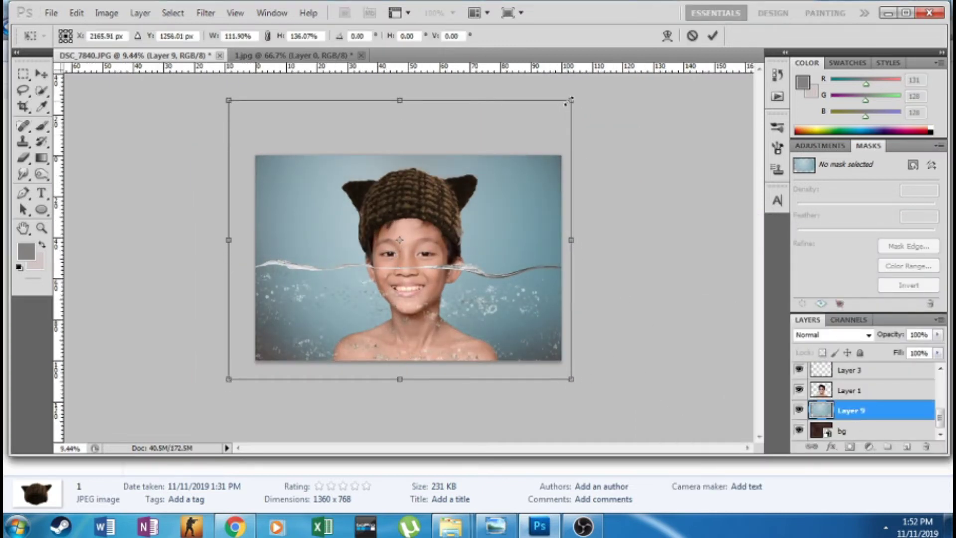
key(v)
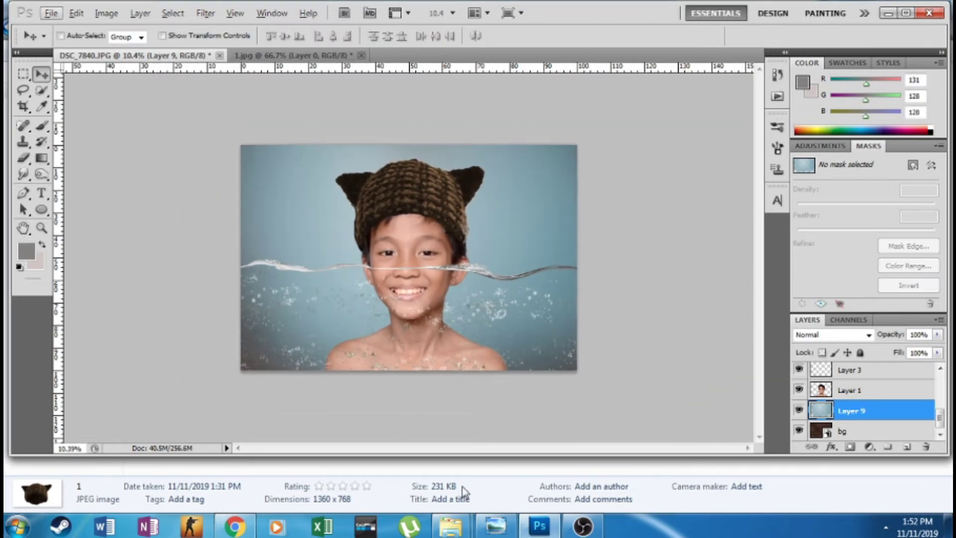
mouse_move(450, 527)
click(528, 453)
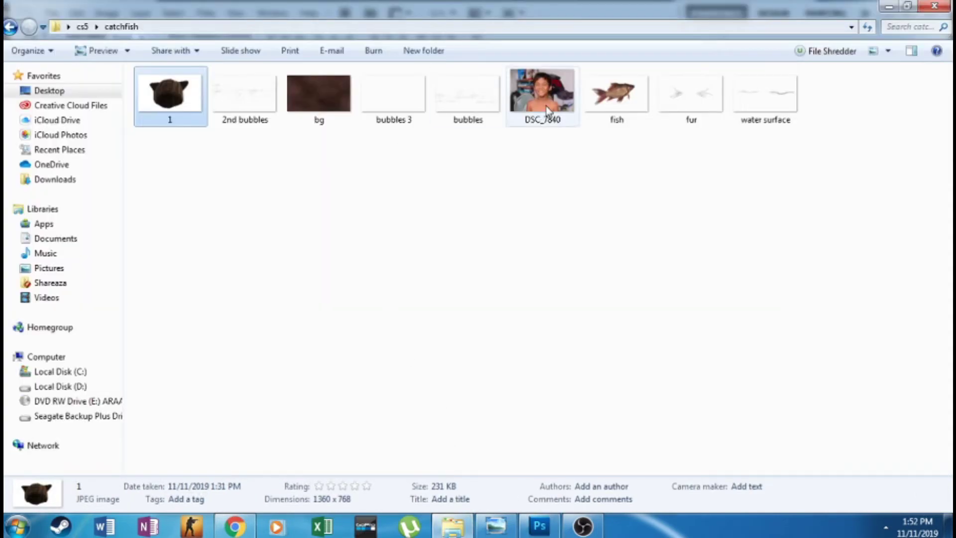
Step: Open fish.png in Photoshop and pick up the fish to move it
double_click(615, 92)
right_click(474, 231)
click(674, 277)
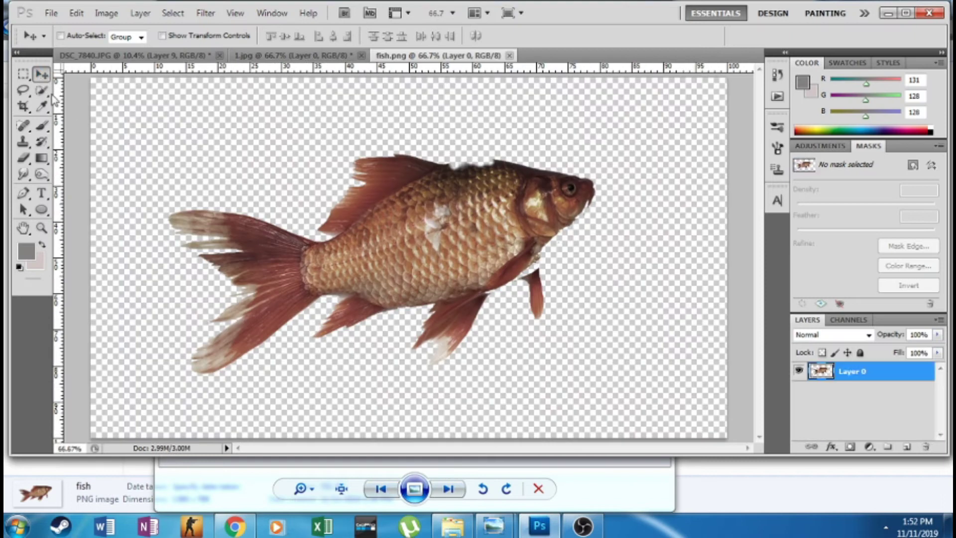
mouse_move(421, 210)
mouse_down()
mouse_move(266, 61)
mouse_move(369, 316)
mouse_up()
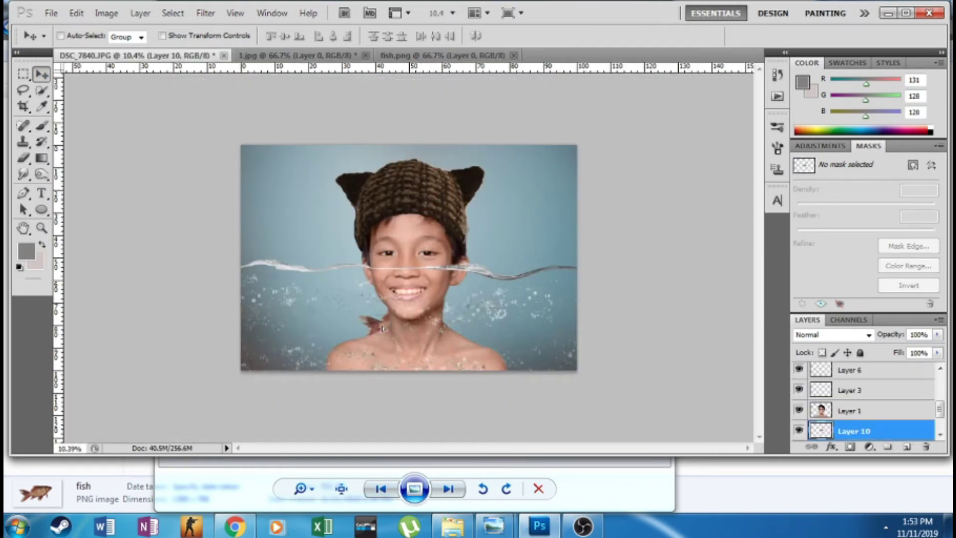
Step: Drop the fish into the composite and move it into the boy's mouth
drag(852, 432, 799, 397)
drag(393, 314, 411, 299)
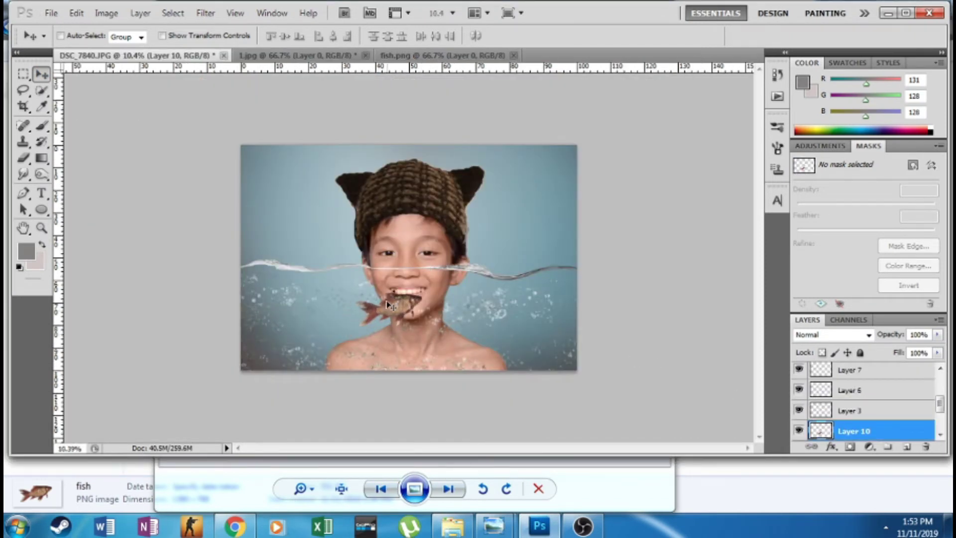
scroll(412, 299, up, 3)
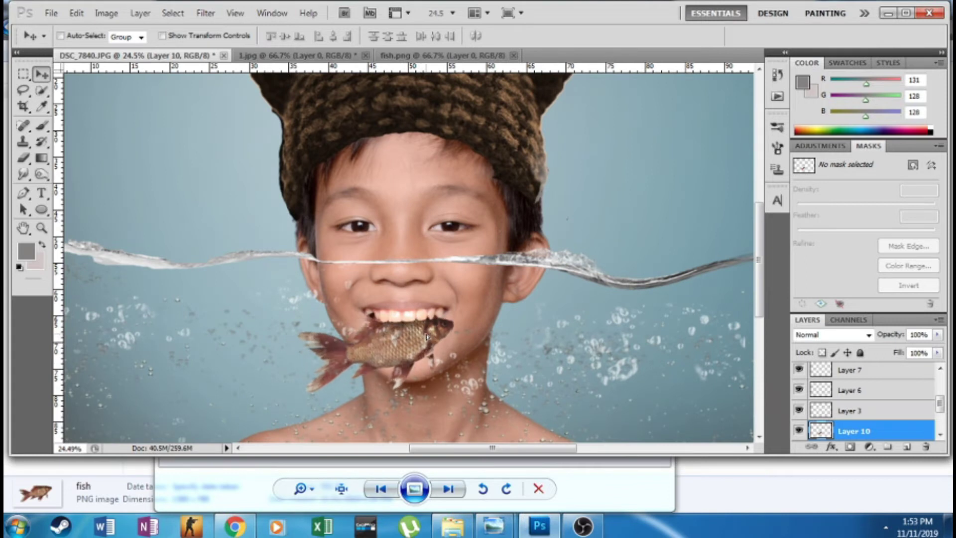
scroll(517, 341, down, 3)
scroll(448, 323, up, 3)
scroll(408, 328, down, 1)
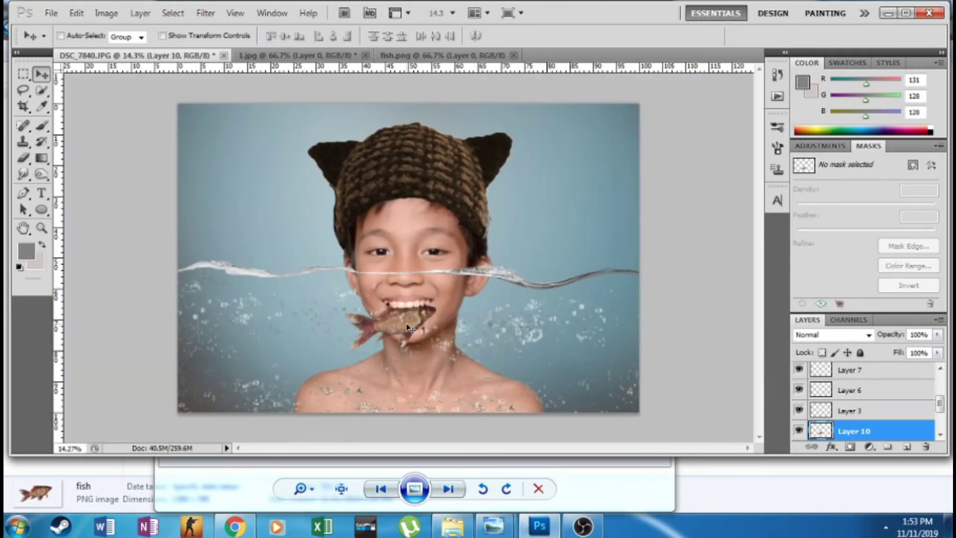
Step: Scale the fish to about 150%, tilt it slightly and shift it down-left
key(ctrl+t)
drag(427, 351, 451, 362)
drag(397, 327, 411, 341)
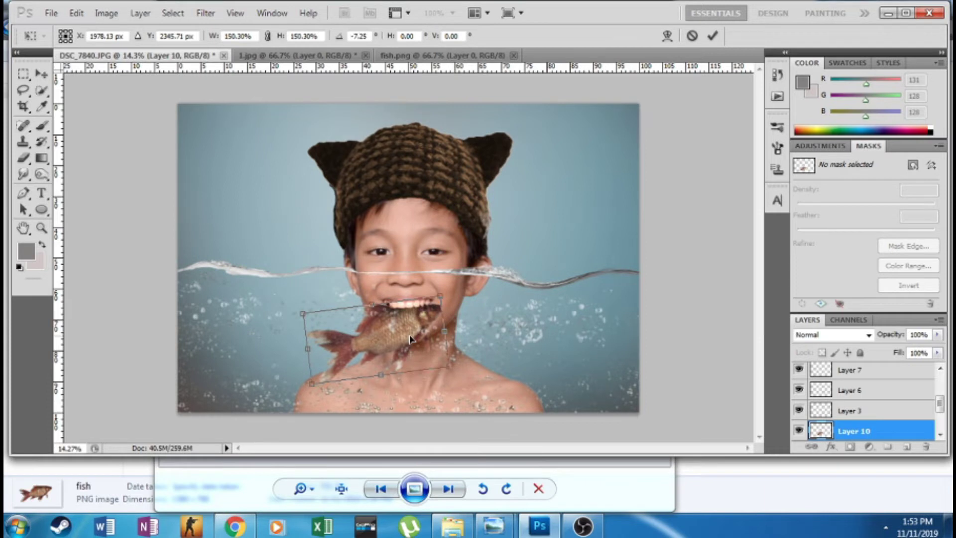
click(52, 77)
key(Return)
scroll(409, 333, up, 1)
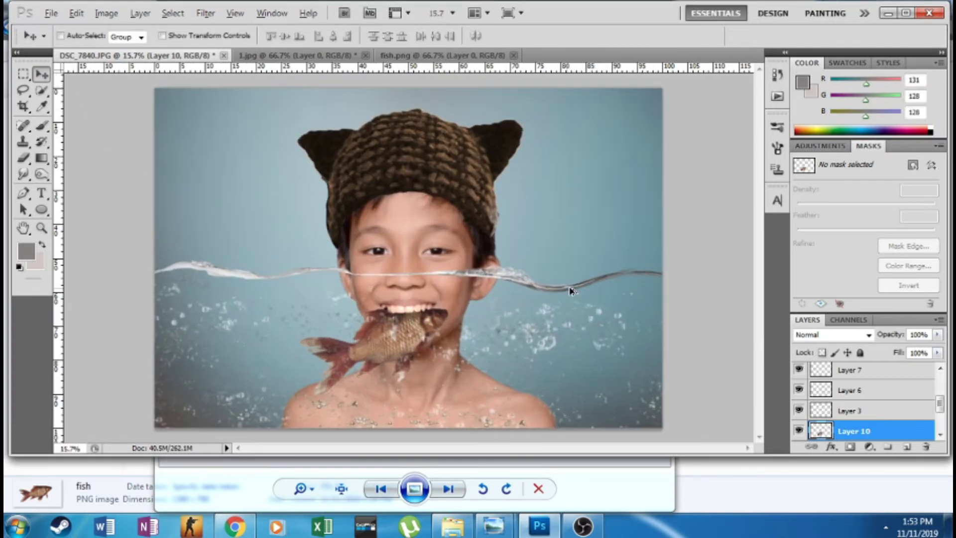
scroll(410, 332, down, 2)
scroll(409, 333, up, 1)
scroll(410, 333, up, 5)
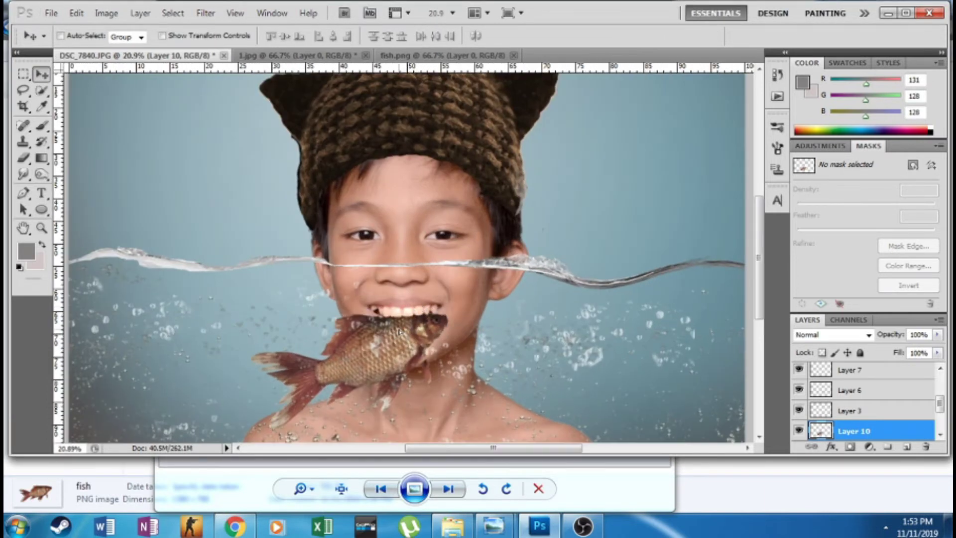
Step: Select the Eraser, switch to Layer 6, and return to the Move tool
click(23, 157)
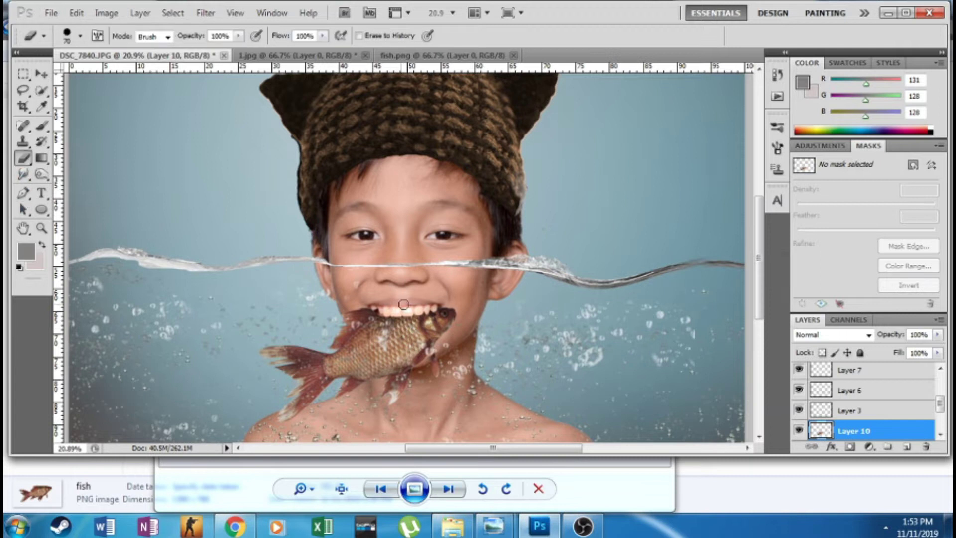
click(839, 393)
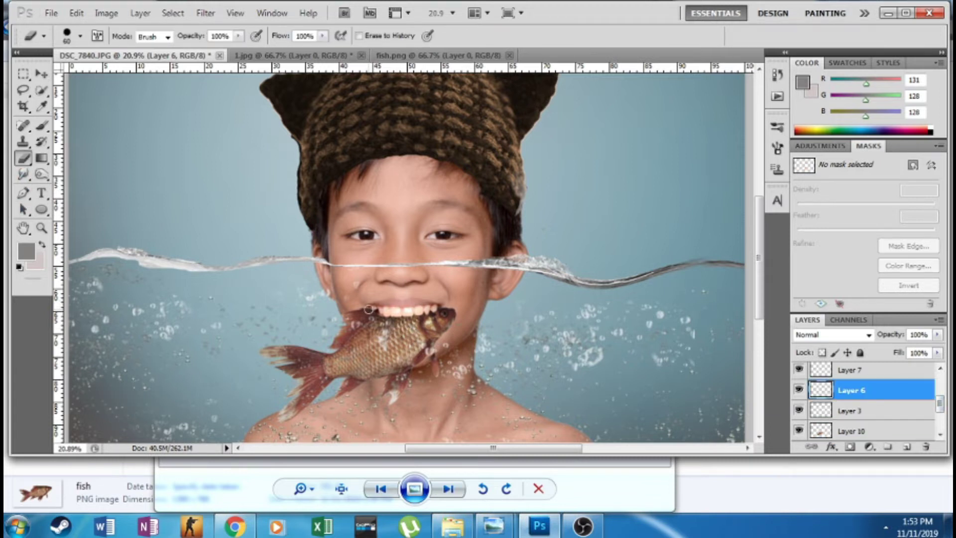
scroll(596, 377, down, 3)
click(42, 75)
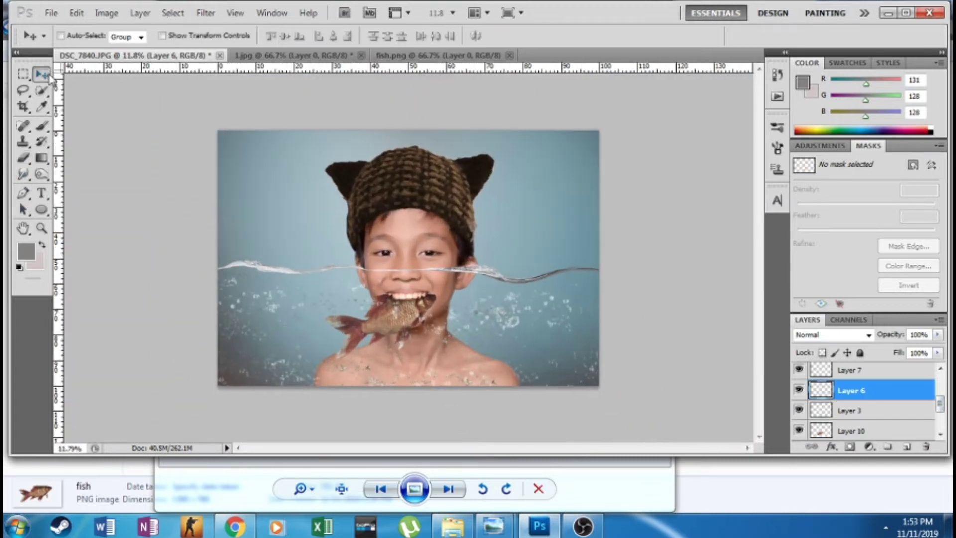
Step: Copy the fish to the left, shrink it to about 40% and apply Gaussian Blur
scroll(415, 306, down, 2)
ctrl+click(415, 306)
drag(415, 306, 343, 298)
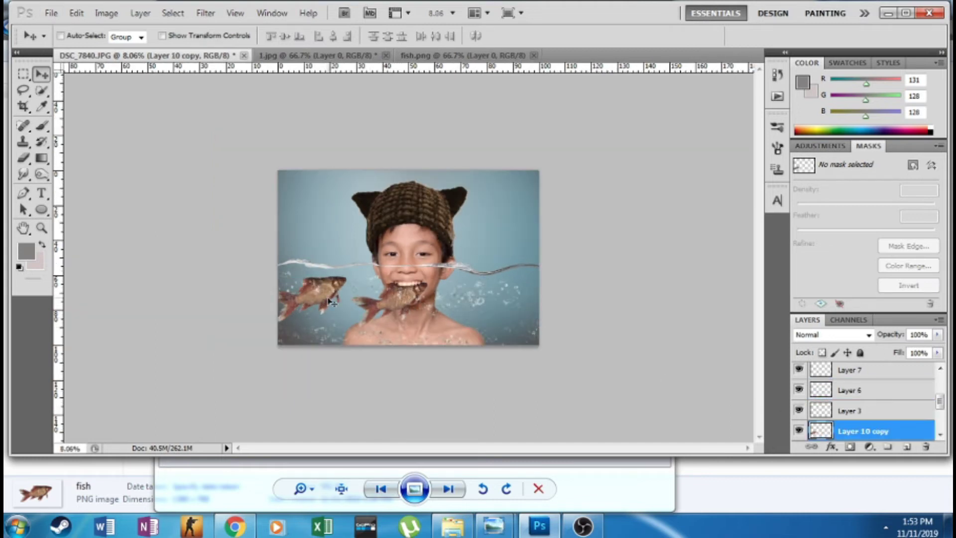
key(ctrl+t)
drag(269, 275, 330, 331)
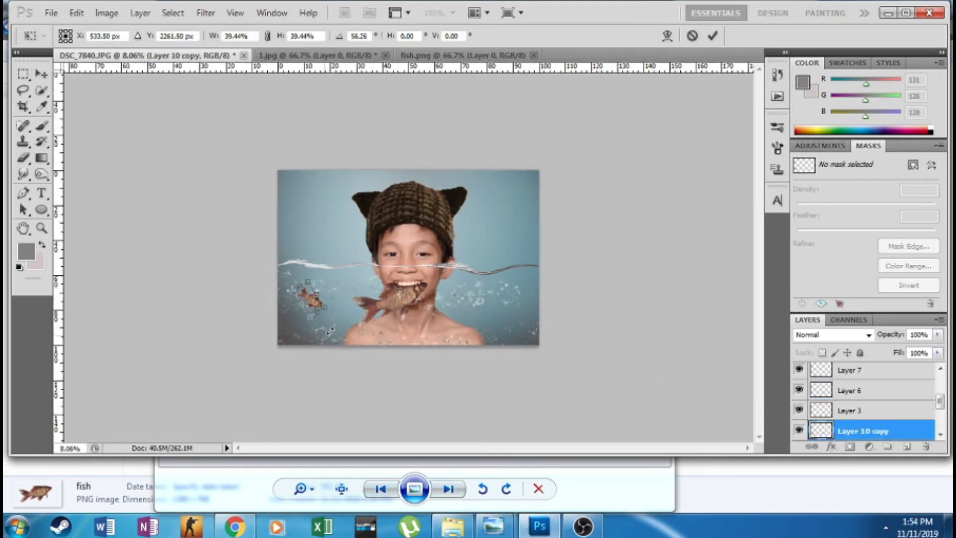
click(40, 84)
key(Return)
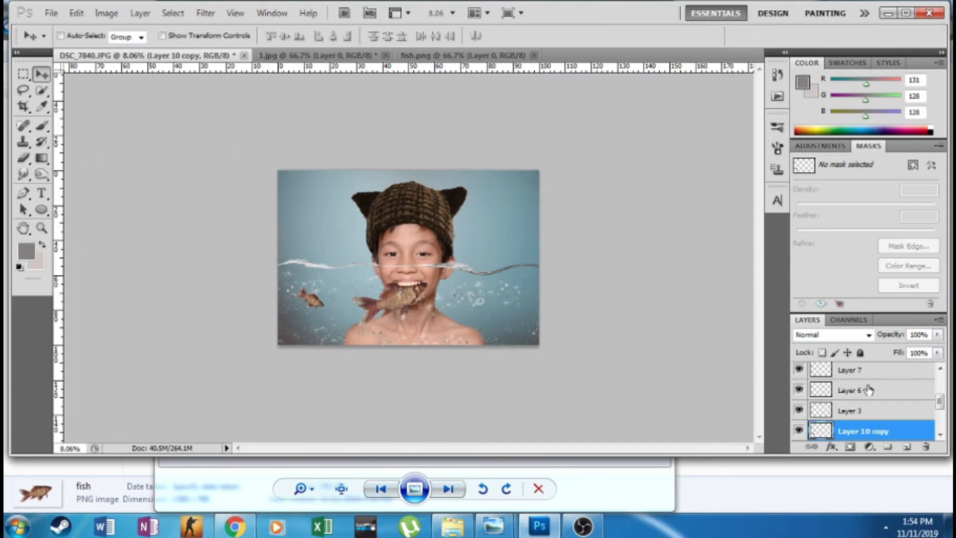
click(205, 13)
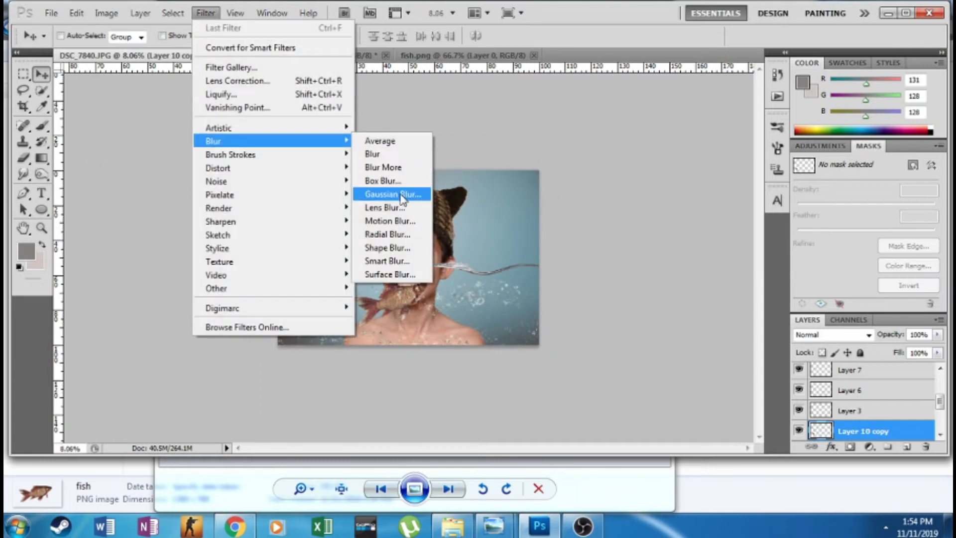
click(369, 175)
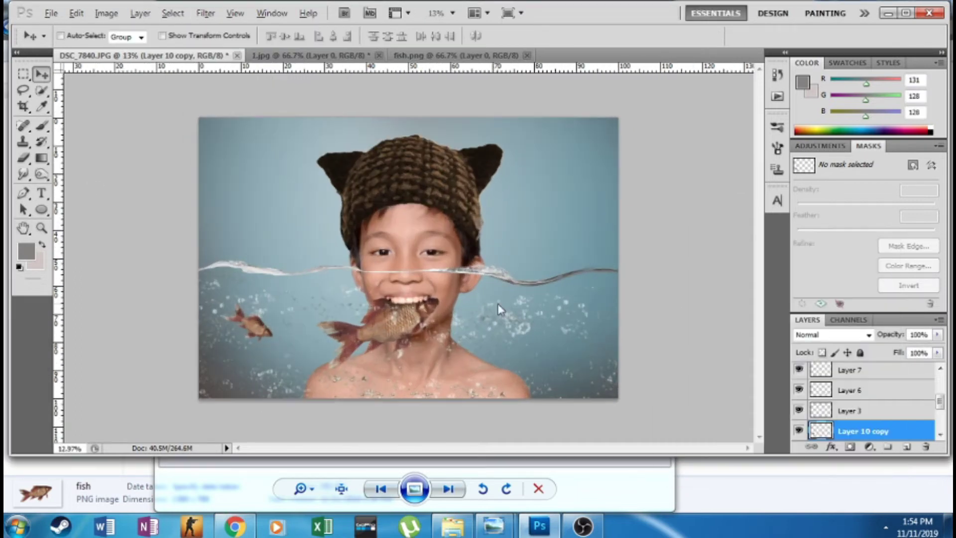
Step: Place another small fish copy at the lower right and duplicate it onto a new layer
scroll(880, 405, down, 2)
mouse_move(247, 329)
mouse_down()
mouse_move(273, 338)
mouse_move(545, 349)
mouse_move(526, 329)
mouse_move(553, 311)
mouse_up()
scroll(353, 346, down, 2)
scroll(353, 346, up, 1)
key(ctrl+j)
key(ctrl+t)
key(v)
key(Return)
scroll(555, 308, down, 1)
scroll(555, 307, down, 1)
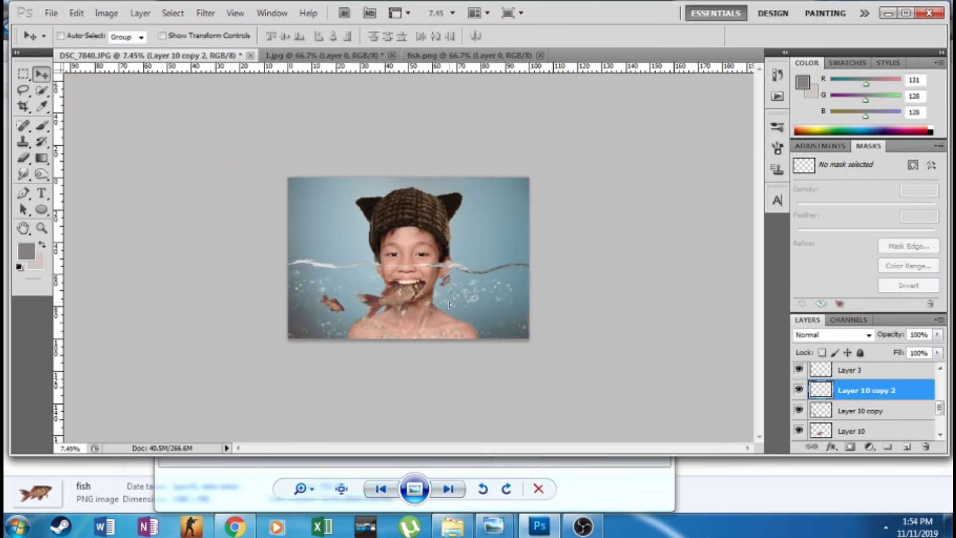
Step: Adjust the small fish copies' transforms and merge the two small fish layers
key(ctrl+t)
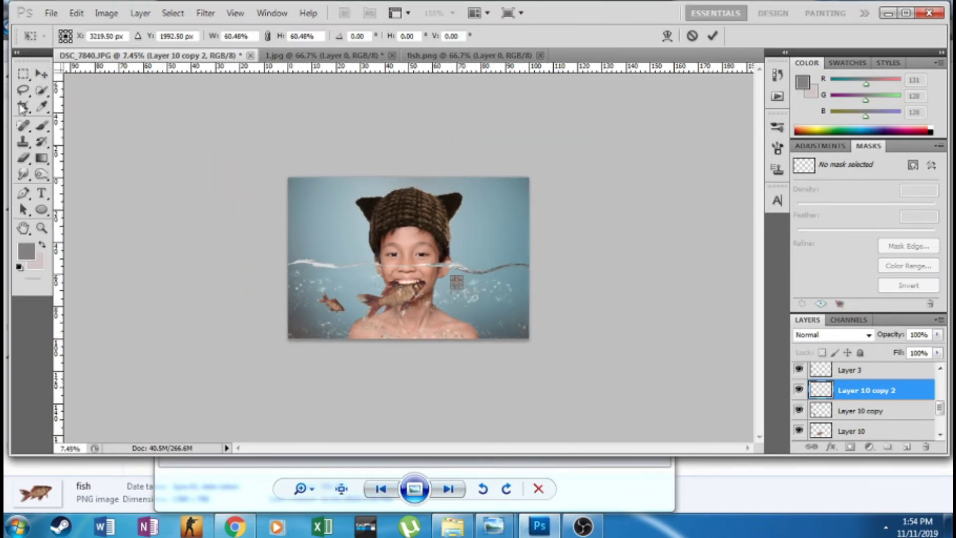
key(v)
key(Return)
scroll(485, 308, up, 3)
scroll(485, 308, up, 4)
key(ctrl+t)
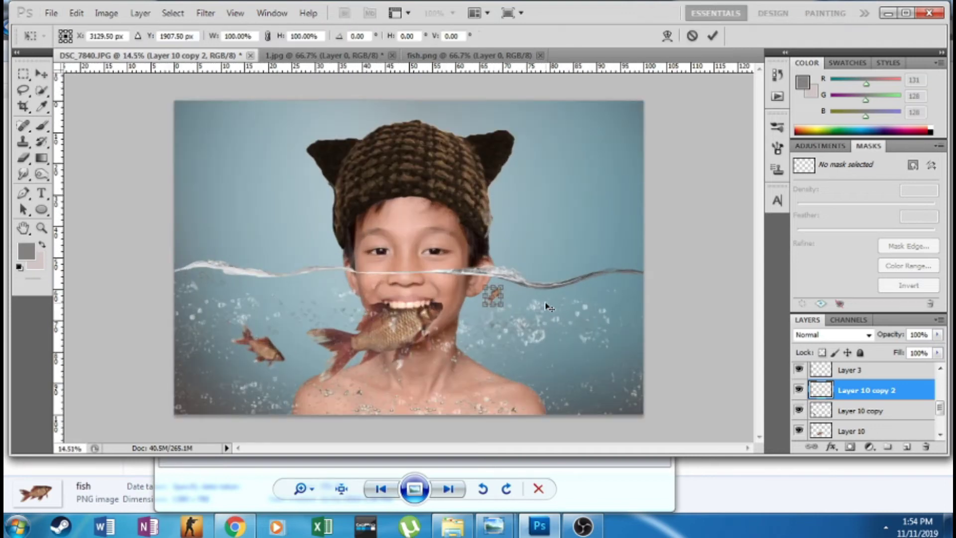
key(v)
click(392, 197)
ctrl+click(867, 411)
key(ctrl+e)
scroll(199, 207, down, 2)
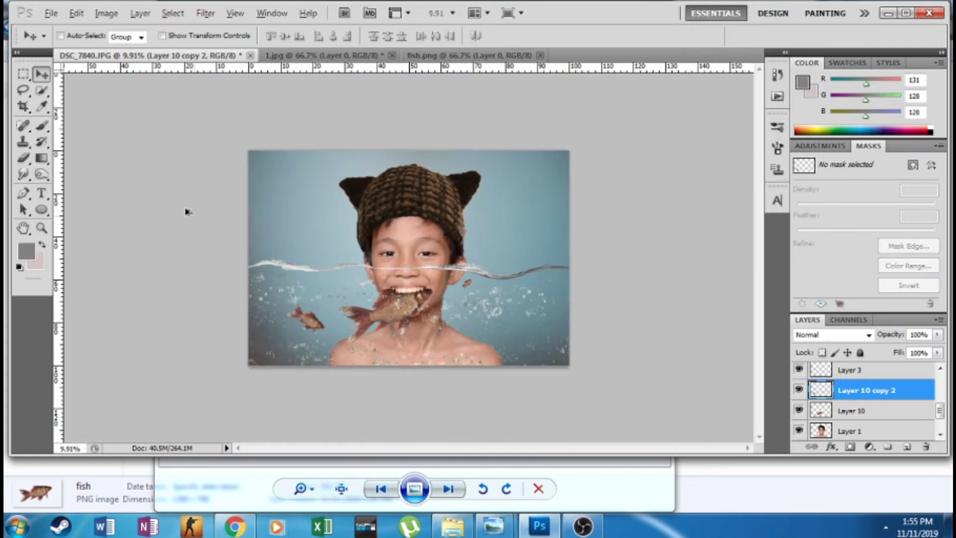
scroll(199, 207, up, 1)
Step: Add a horizontally flipped fish copy at the right edge of the water
drag(286, 336, 561, 351)
key(ctrl+t)
right_click(568, 356)
click(610, 322)
mouse_move(621, 385)
mouse_down()
mouse_move(292, 402)
mouse_move(515, 330)
mouse_move(508, 316)
mouse_up()
key(v)
key(Return)
scroll(569, 314, down, 2)
scroll(568, 315, up, 3)
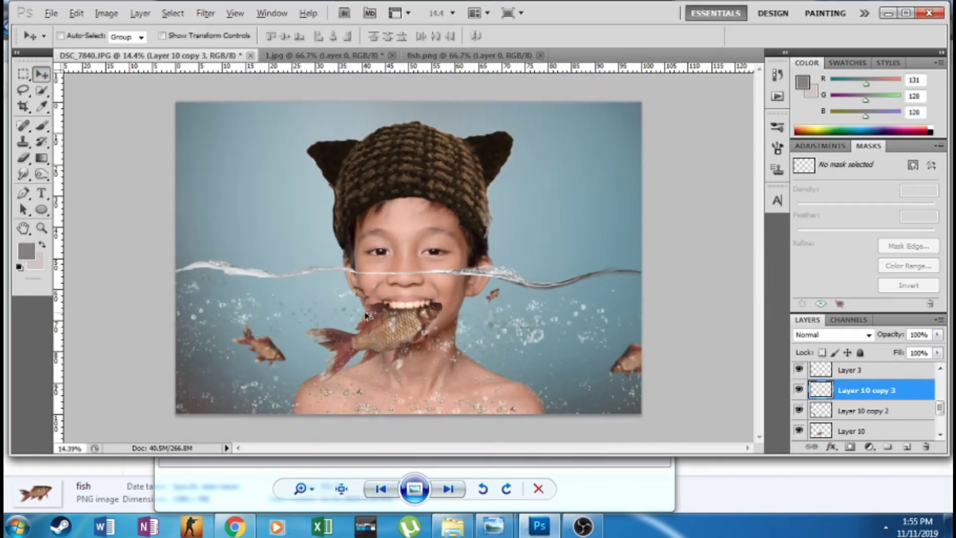
Step: Select the water surface layer and nudge it slightly upward
key(e)
scroll(358, 298, down, 3)
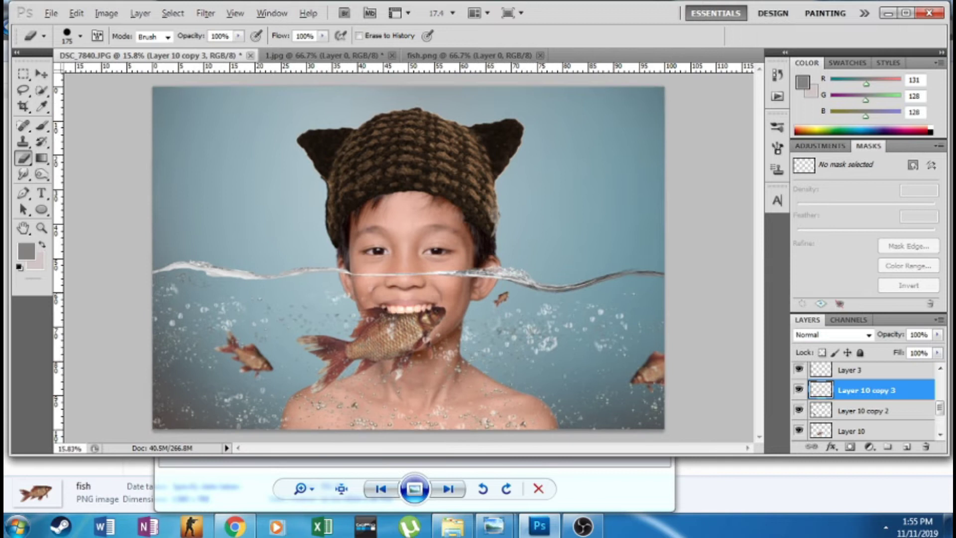
scroll(670, 348, up, 1)
scroll(670, 348, up, 1)
key(alt+bracketleft)
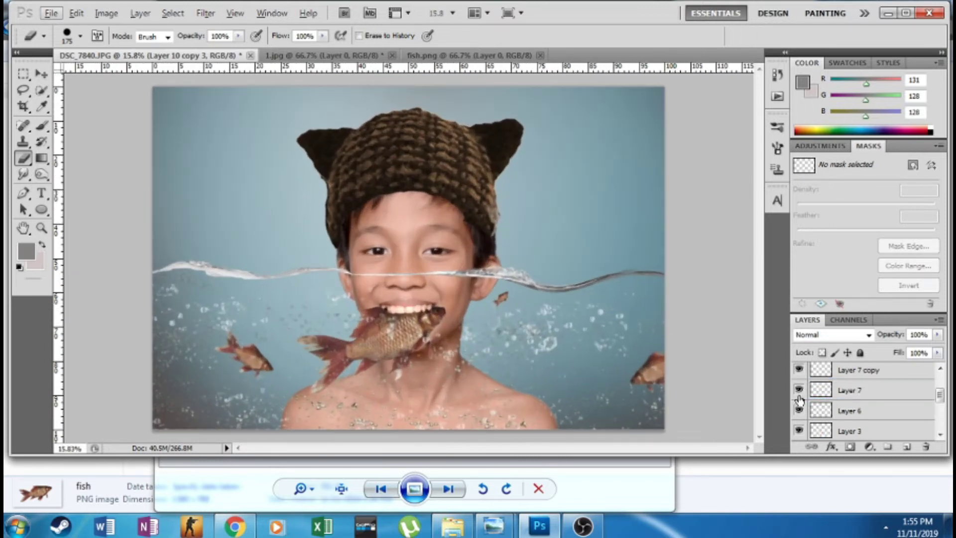
key(alt+bracketleft)
key(alt+bracketleft)
key(alt+bracketleft)
key(v)
drag(404, 279, 405, 267)
scroll(525, 307, down, 3)
scroll(481, 298, up, 1)
scroll(481, 298, up, 1)
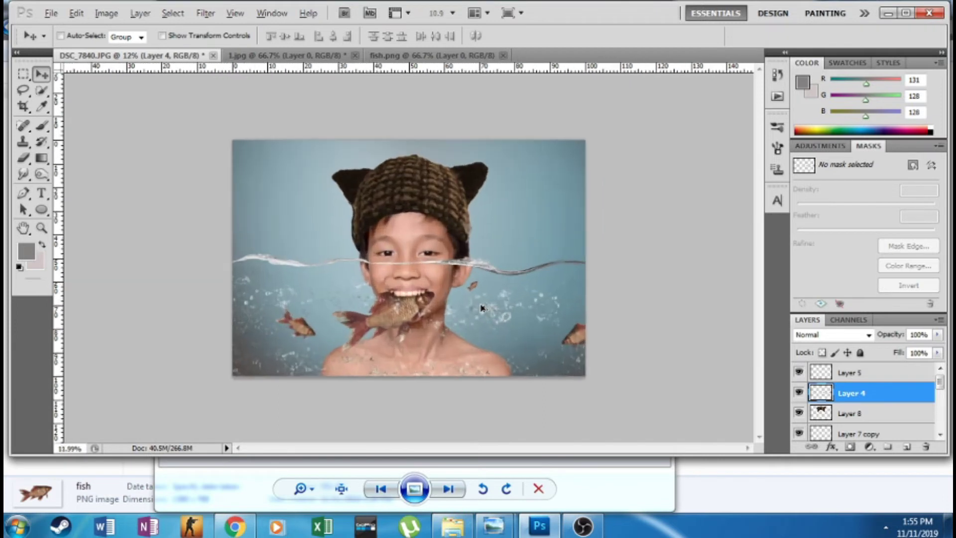
scroll(480, 298, up, 1)
Step: Add a Soft Light layer and paint a bright red nose with a 97% opacity brush
click(893, 379)
key(ctrl+shift+alt+n)
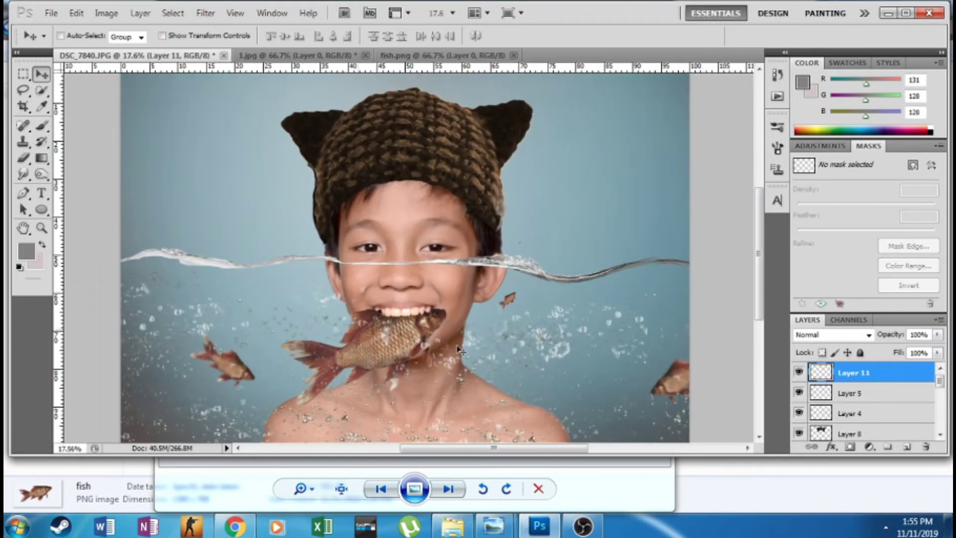
click(869, 334)
click(31, 251)
click(796, 202)
key(Return)
click(41, 127)
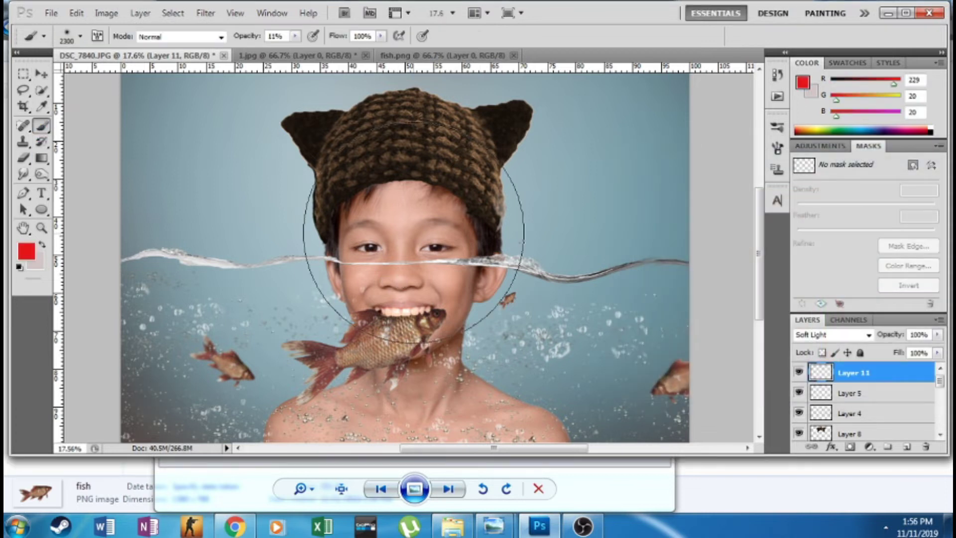
drag(295, 36, 369, 59)
click(404, 281)
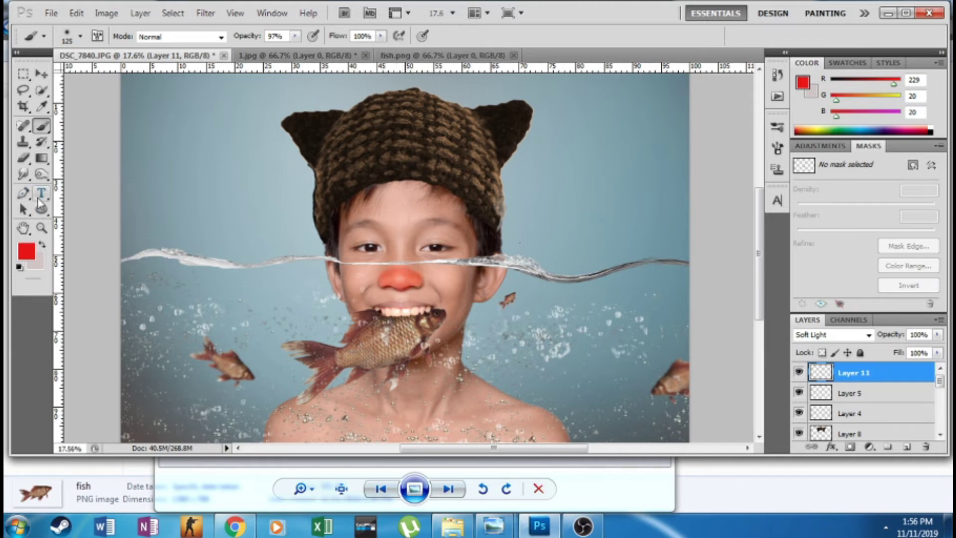
Step: Change the foreground colour to a saturated yellow
click(26, 251)
drag(835, 361, 835, 345)
drag(796, 200, 802, 196)
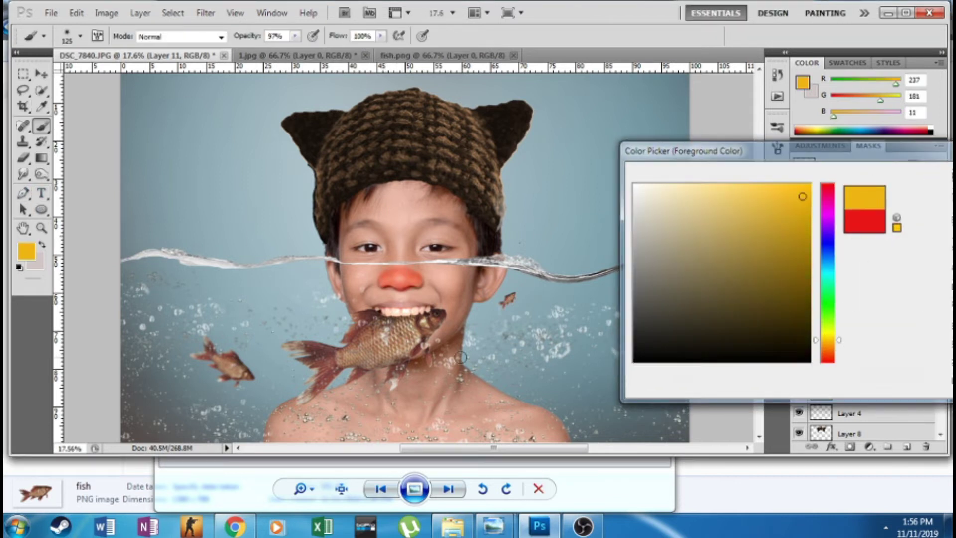
click(932, 174)
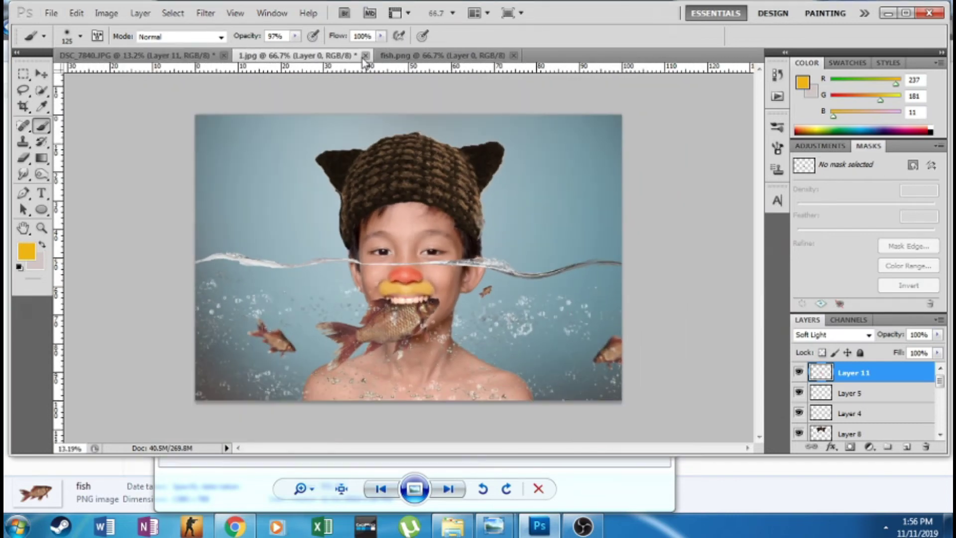
Step: Close 1.jpg and fish.png, open the fur image and drag its whiskers into the composite
drag(390, 49, 476, 53)
click(373, 55)
click(476, 508)
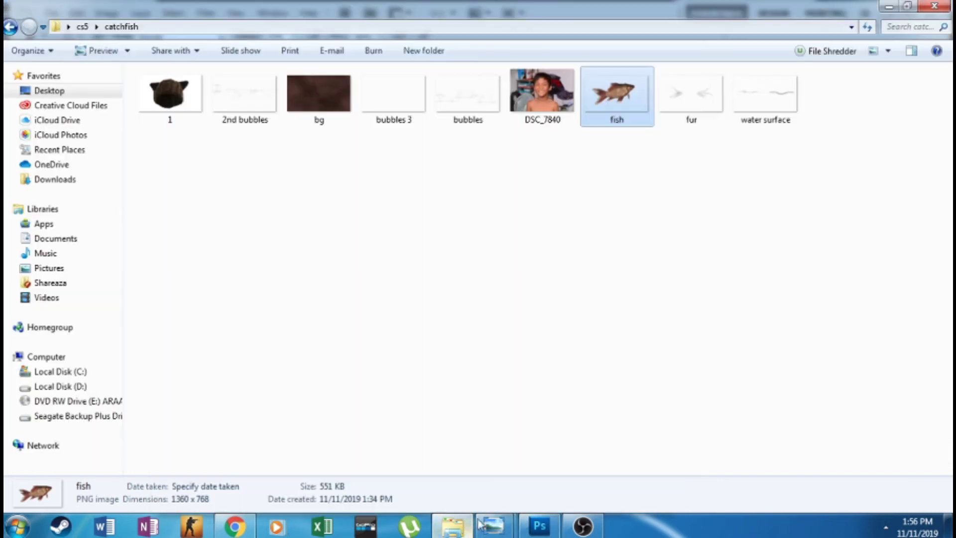
right_click(682, 85)
click(589, 263)
key(v)
drag(380, 264, 411, 291)
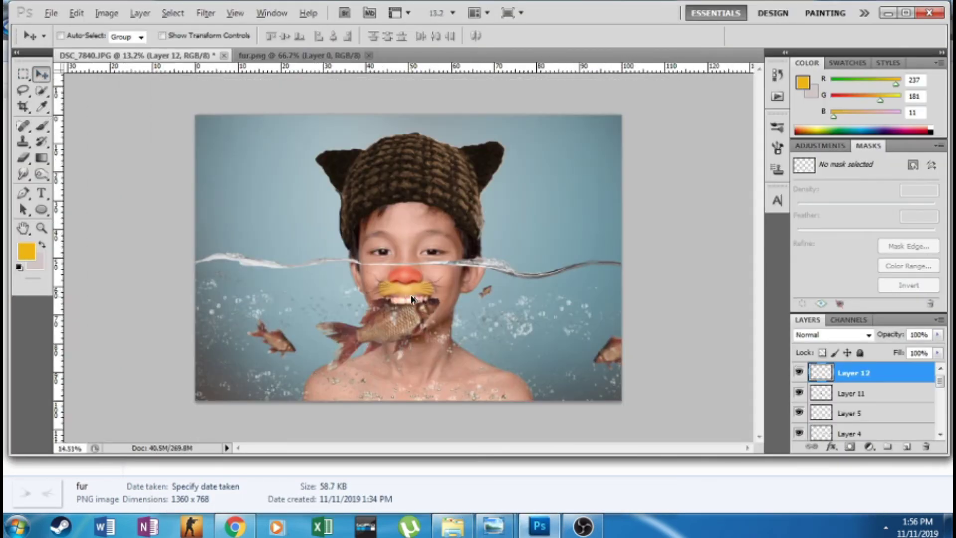
Step: Erase the unwanted parts of the whiskers layer
scroll(413, 297, up, 2)
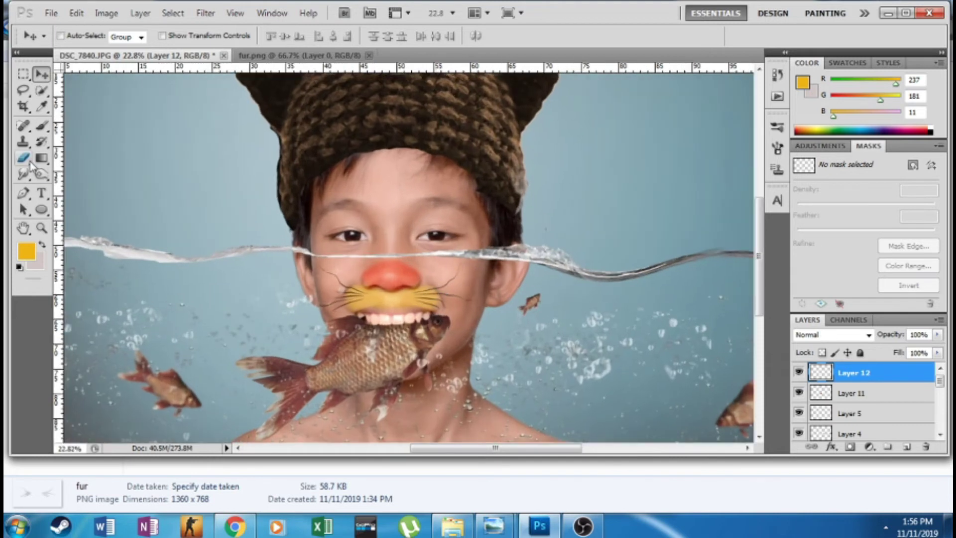
click(30, 165)
scroll(379, 312, down, 3)
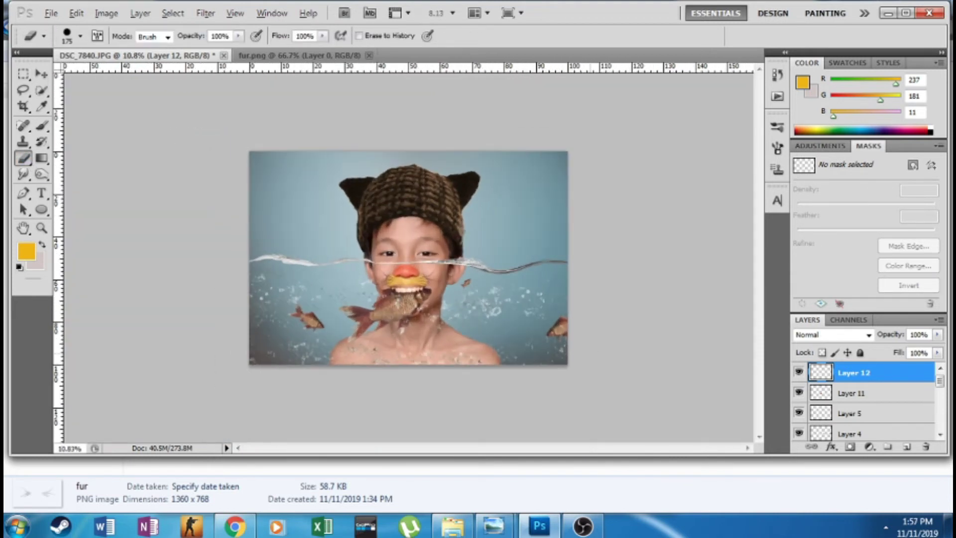
scroll(378, 313, up, 2)
scroll(861, 398, down, 3)
Step: On Layer 1, dodge the boy's nose bridge and face with a small brush at 10%
click(852, 393)
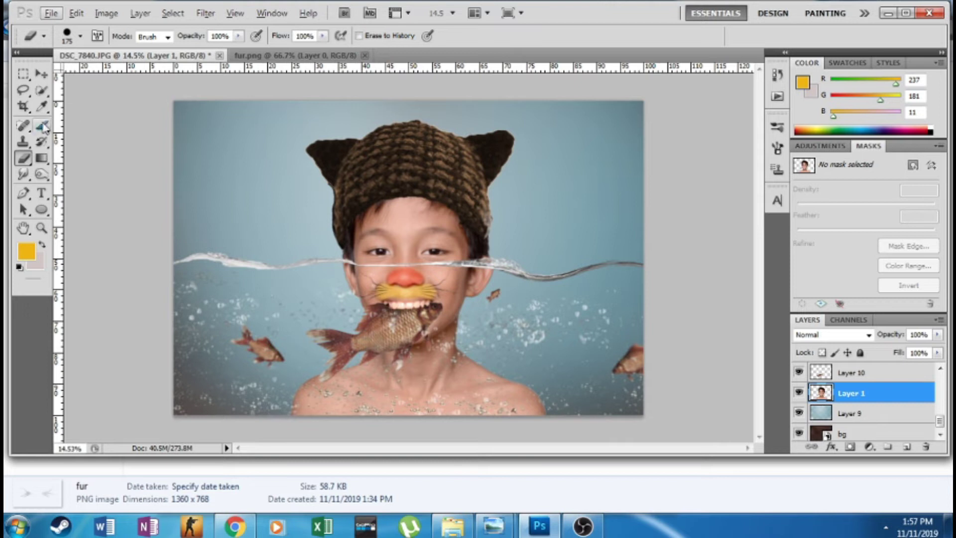
click(41, 173)
key(bracketleft)
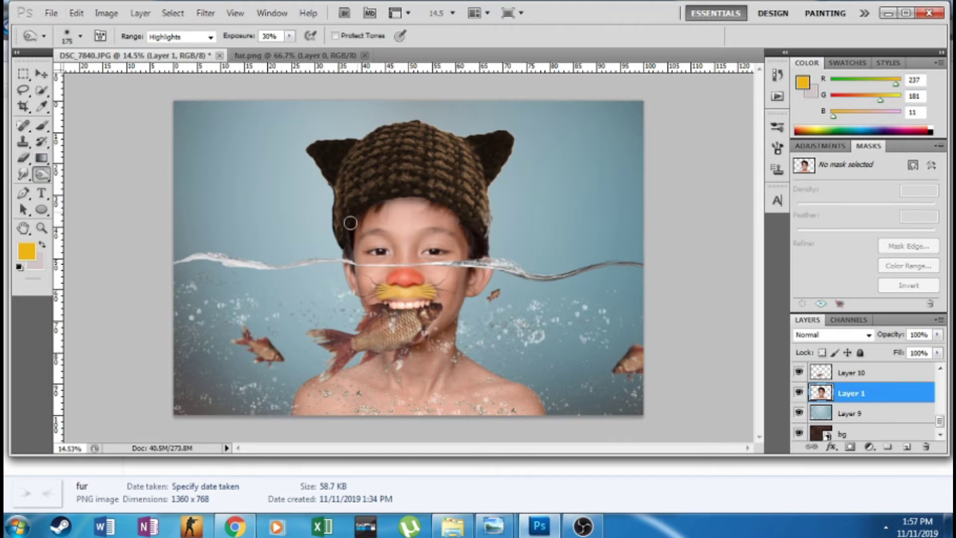
key(1)
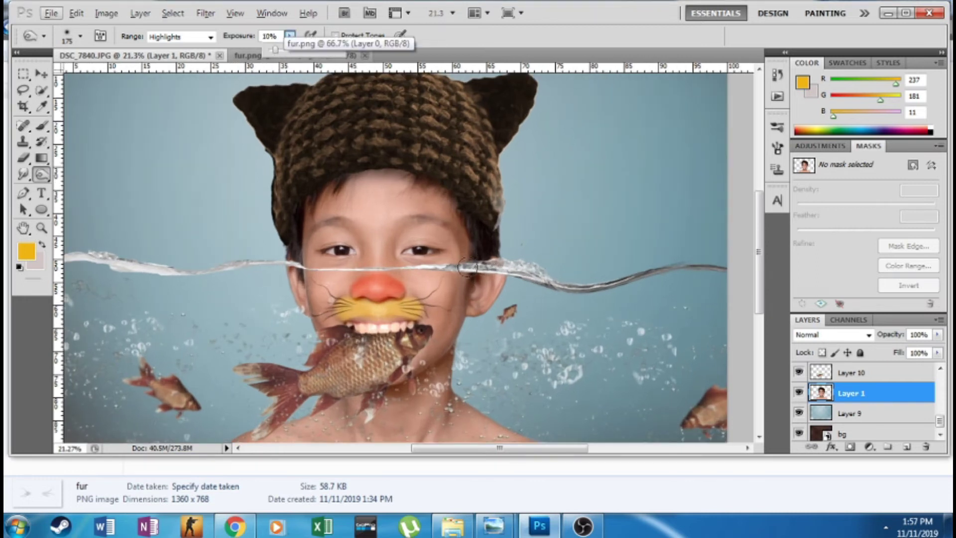
scroll(461, 242, up, 2)
drag(403, 221, 360, 268)
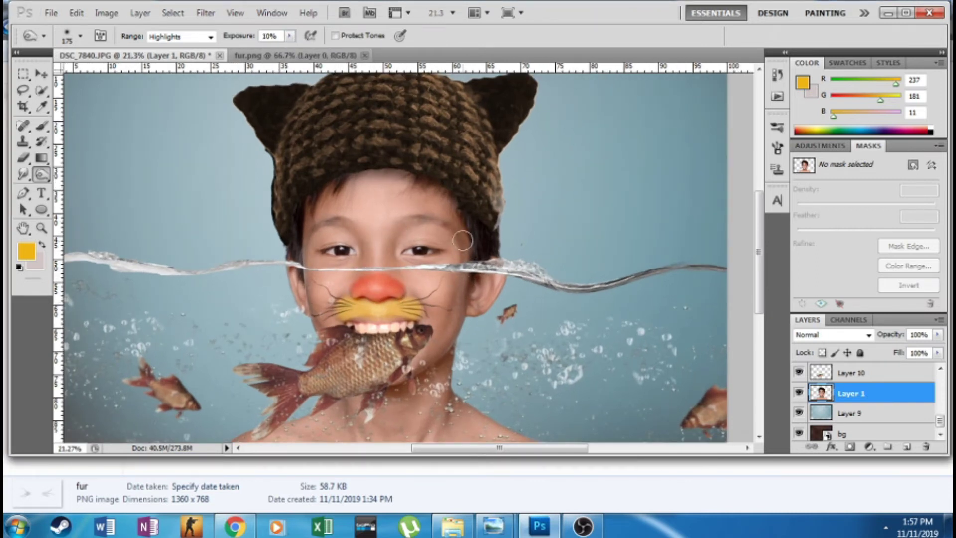
scroll(453, 373, down, 1)
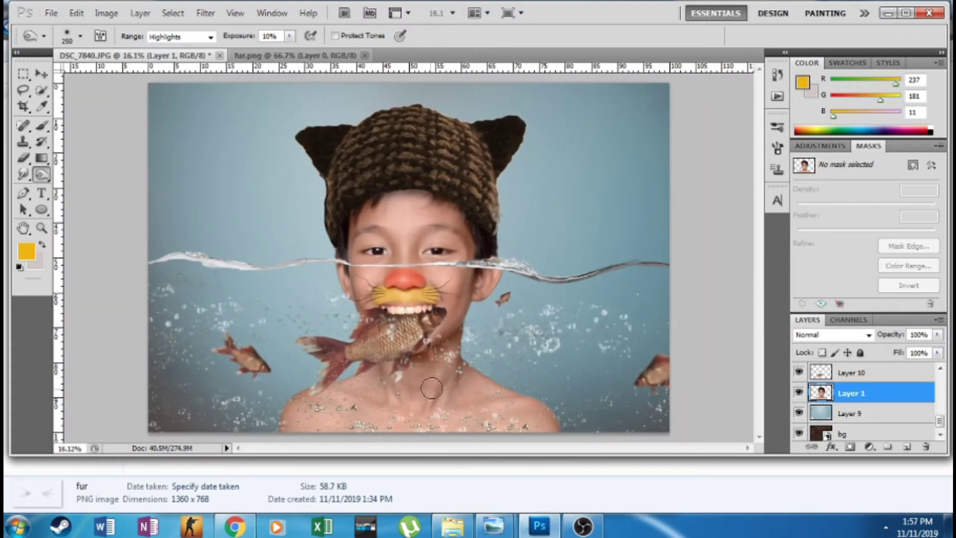
Step: Continue dodging the face with a larger brush at about 32% exposure
drag(41, 174, 75, 181)
scroll(447, 300, up, 1)
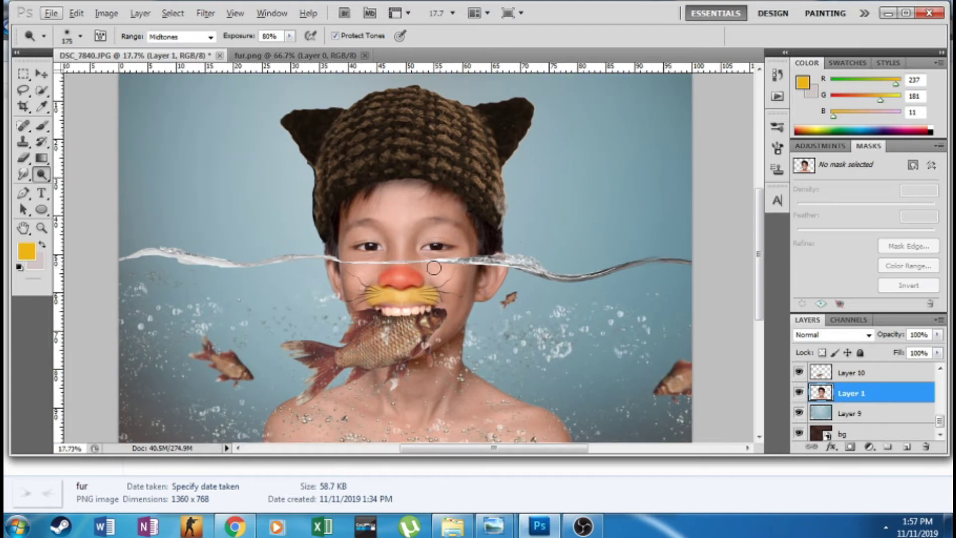
drag(289, 36, 264, 45)
key(bracketright)
key(bracketright)
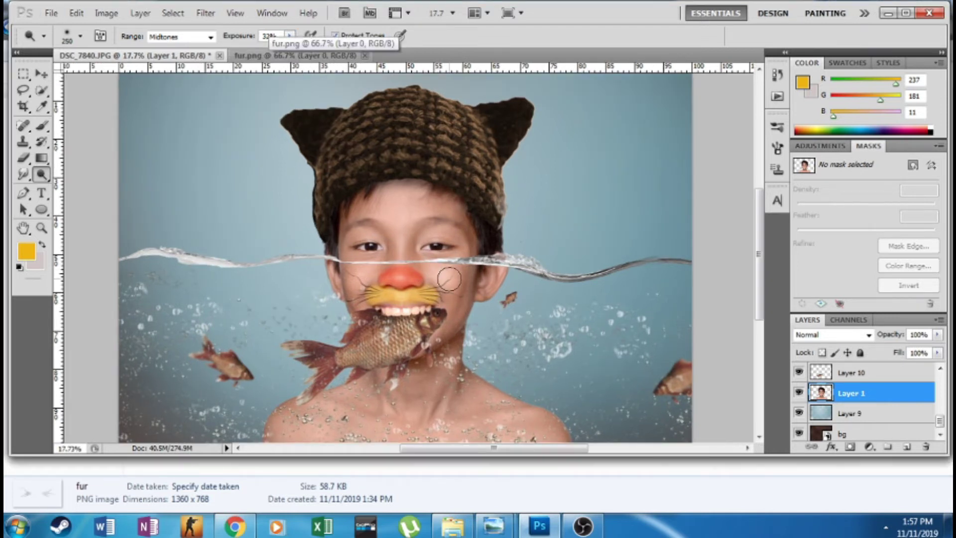
key(bracketright)
key(bracketright)
key(bracketright)
key(bracketright)
key(bracketright)
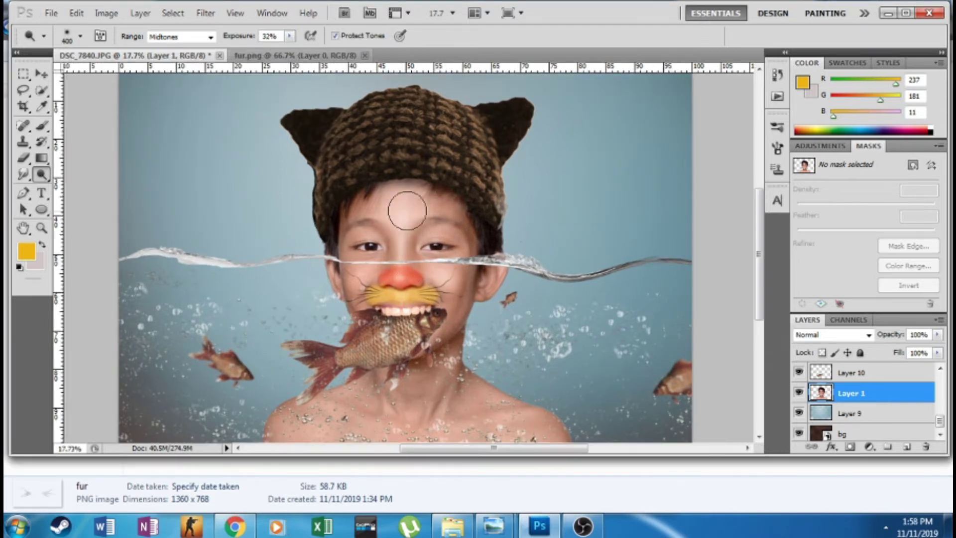
scroll(442, 328, down, 2)
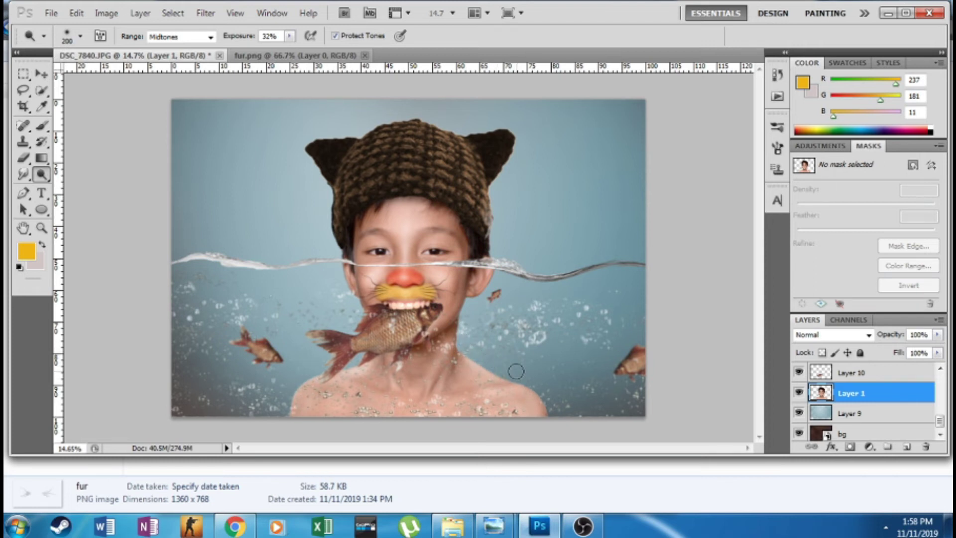
scroll(515, 371, down, 1)
scroll(510, 278, up, 2)
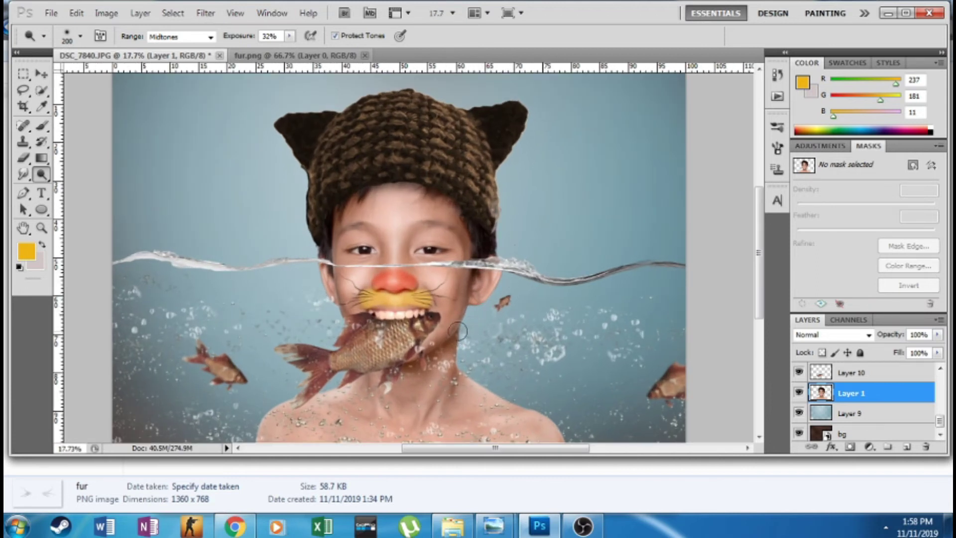
scroll(458, 330, down, 2)
scroll(510, 179, up, 1)
scroll(522, 247, down, 3)
scroll(521, 247, up, 2)
scroll(478, 304, down, 1)
scroll(463, 284, up, 1)
scroll(447, 261, up, 2)
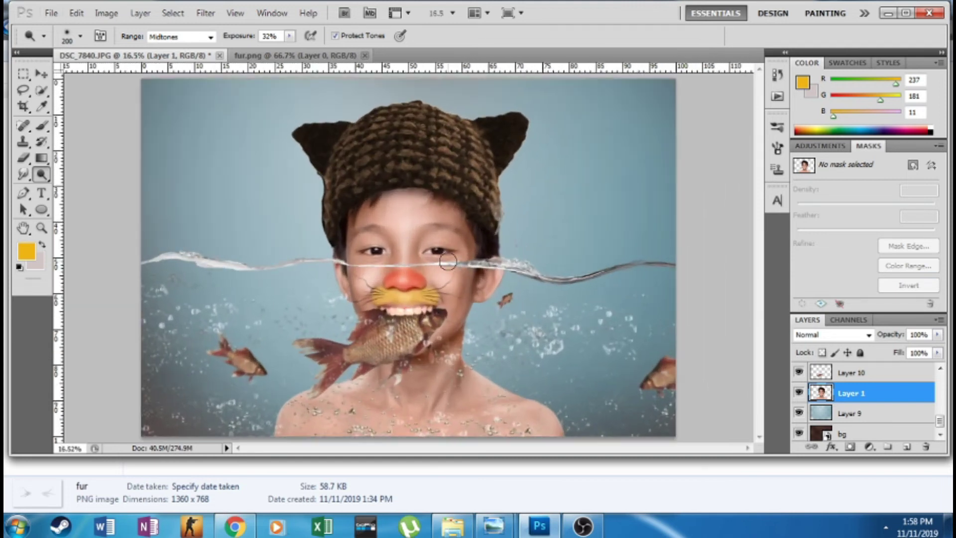
scroll(448, 261, up, 1)
Step: Set up the Burn tool on Layer 1 with Midtones range and 33% exposure
click(852, 372)
right_click(42, 175)
click(94, 186)
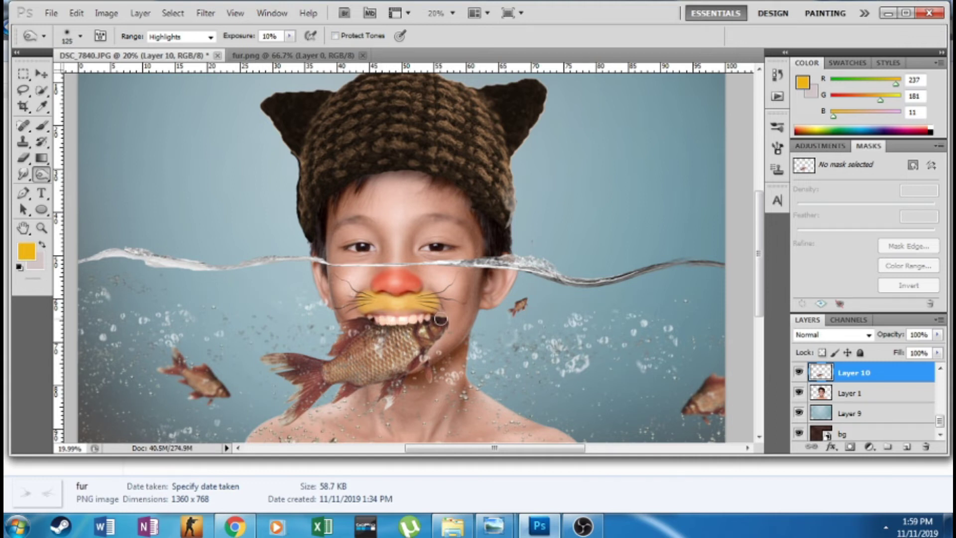
click(821, 396)
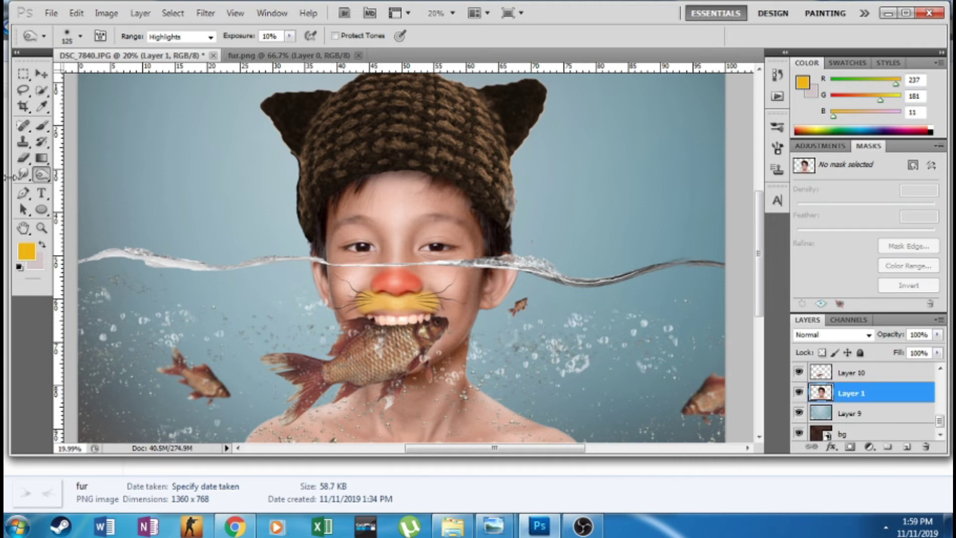
click(180, 36)
click(164, 60)
key(3)
key(3)
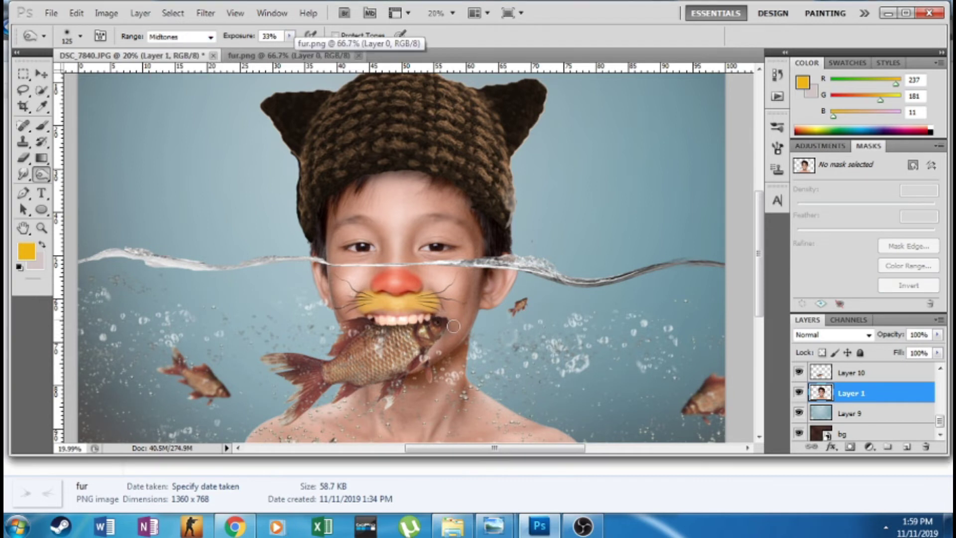
scroll(331, 321, down, 2)
scroll(434, 327, up, 3)
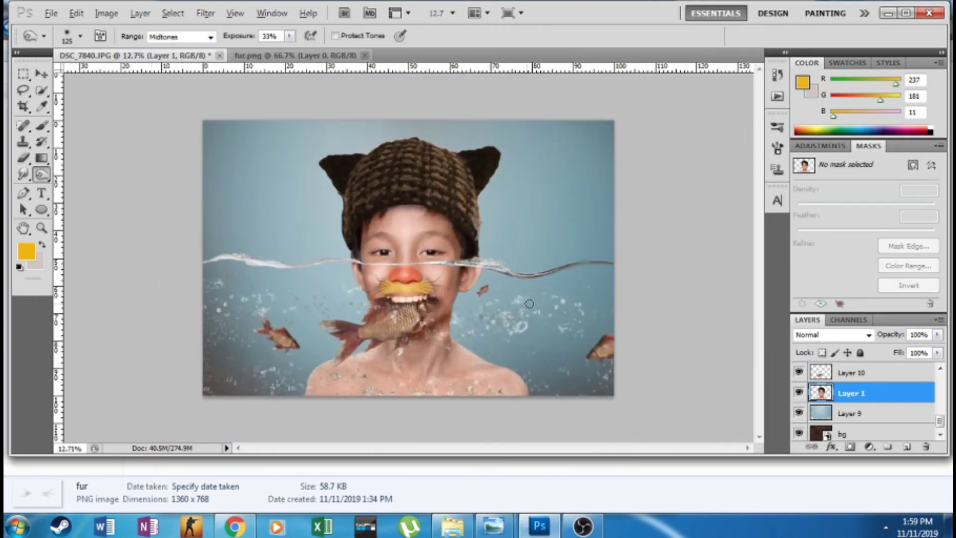
scroll(498, 319, down, 3)
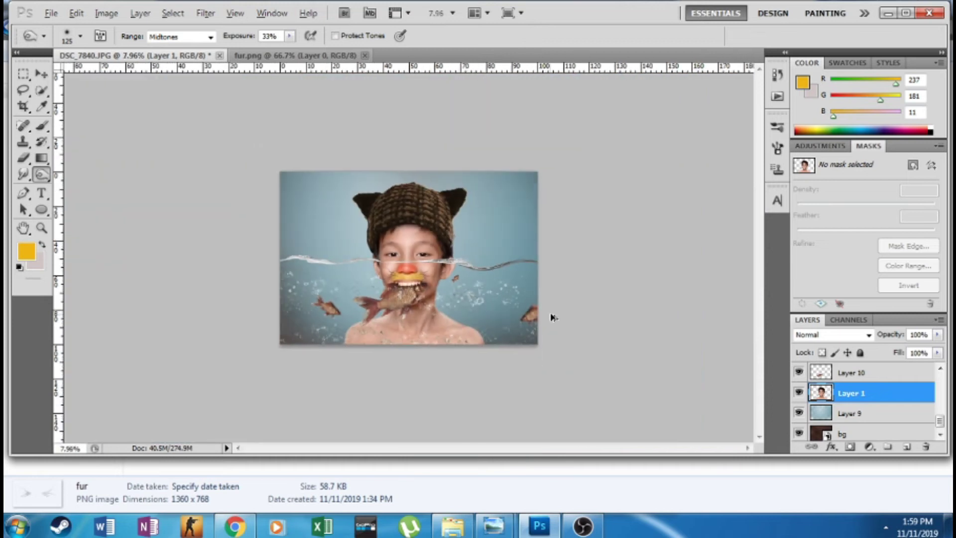
scroll(550, 316, up, 1)
scroll(498, 309, down, 2)
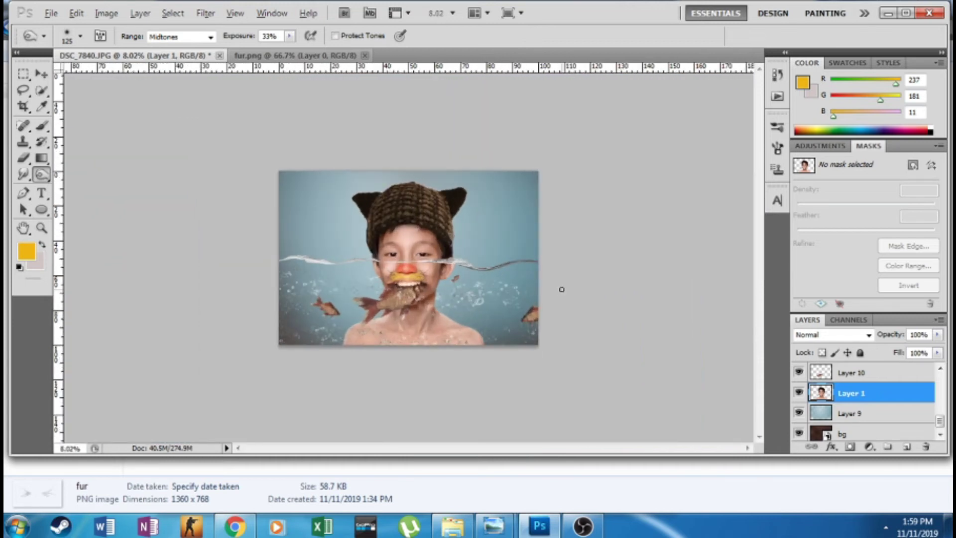
scroll(568, 286, up, 1)
scroll(625, 258, up, 1)
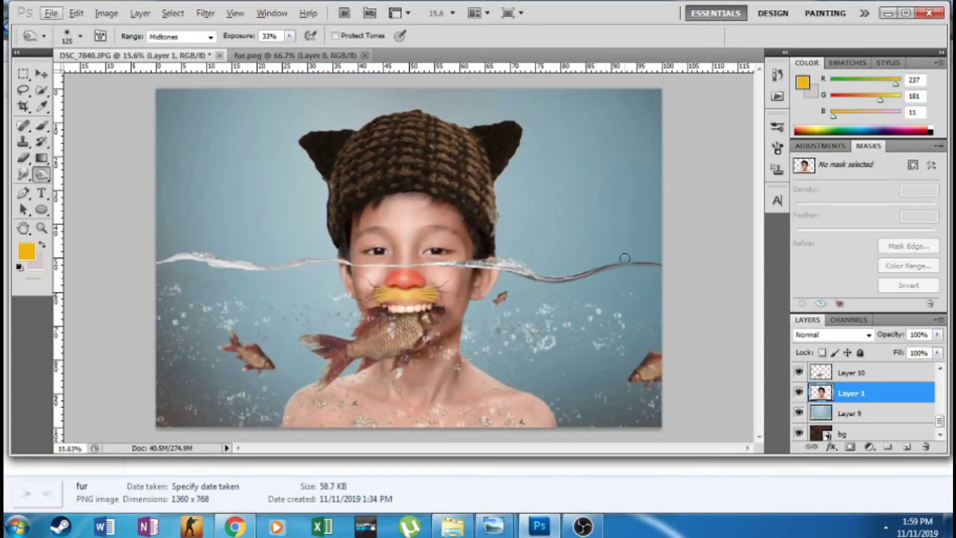
scroll(604, 264, up, 1)
scroll(454, 260, up, 1)
scroll(438, 258, up, 1)
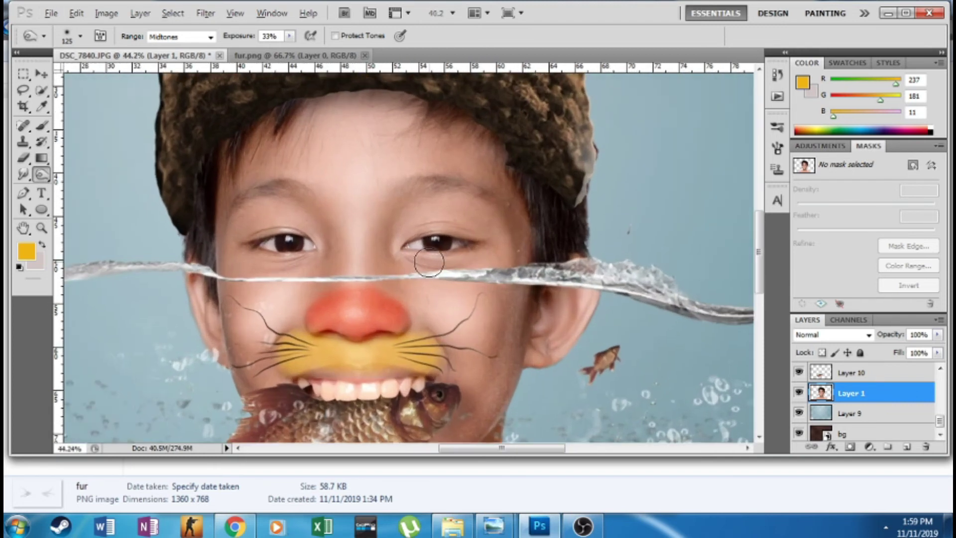
scroll(427, 256, up, 1)
Step: Dodge the boy's irises at 100% exposure with a small brush
right_click(41, 174)
click(70, 175)
scroll(250, 246, up, 1)
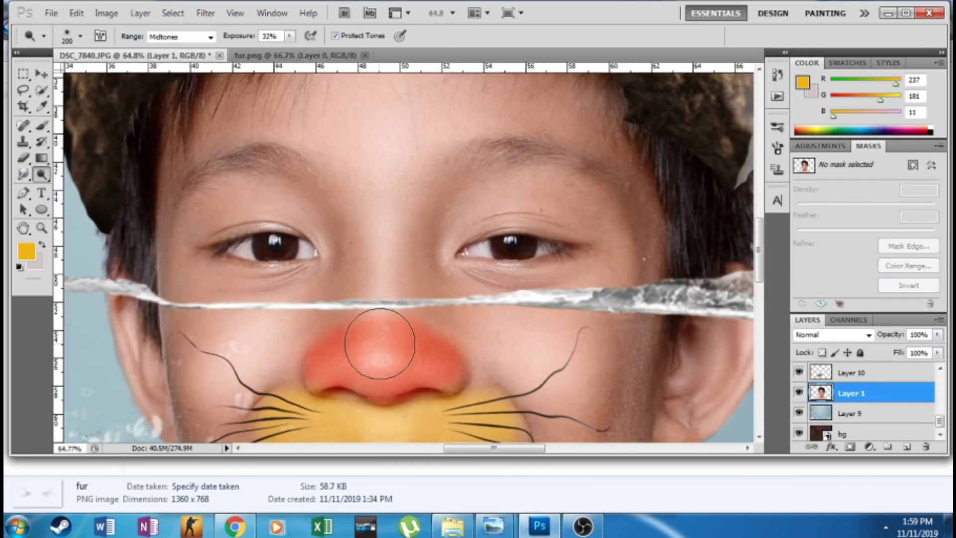
scroll(250, 247, up, 1)
drag(290, 36, 318, 47)
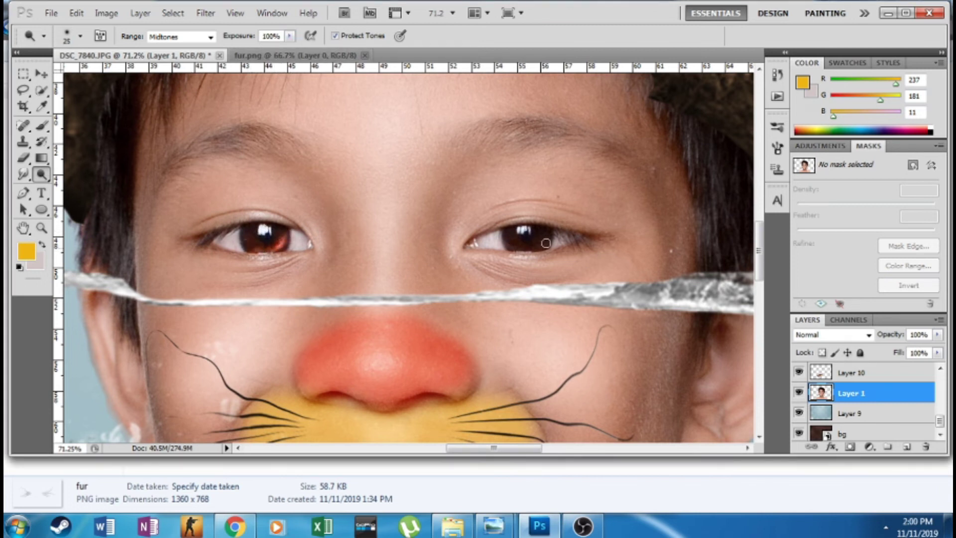
scroll(518, 234, down, 6)
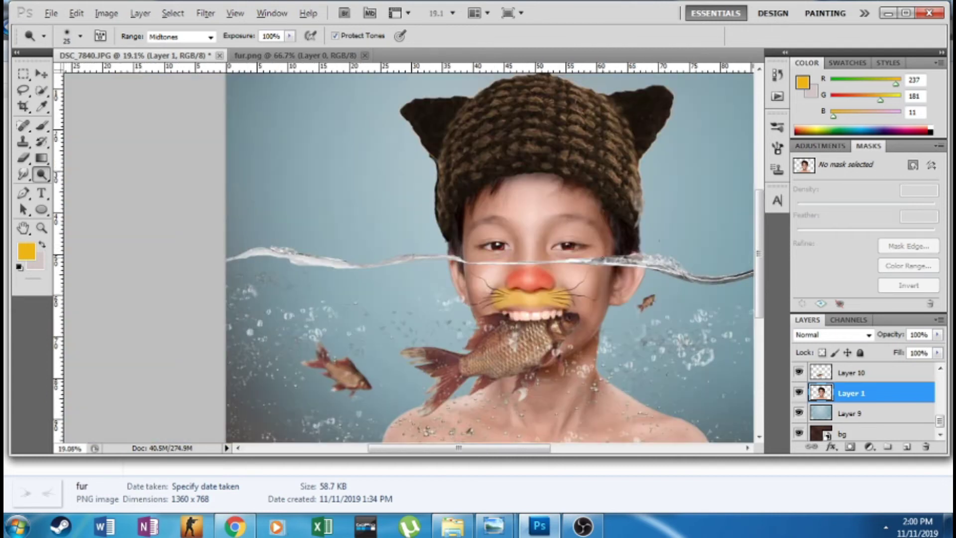
scroll(413, 221, down, 3)
scroll(448, 234, up, 3)
scroll(448, 234, up, 2)
scroll(485, 245, down, 3)
scroll(485, 246, up, 1)
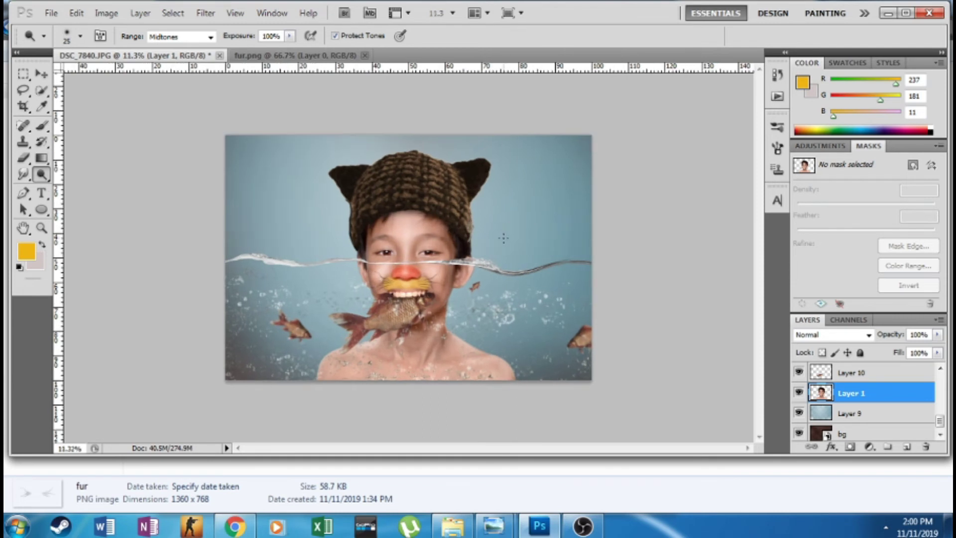
scroll(864, 378, up, 3)
click(866, 430)
scroll(857, 431, up, 1)
Step: Adjust Layer 8's lightness with Hue/Saturation
click(857, 432)
key(ctrl+u)
drag(822, 399, 830, 399)
click(907, 255)
Step: Smudge the hat's edges into the backdrop and drop Layer 8's opacity to 47%
click(24, 174)
scroll(481, 209, up, 8)
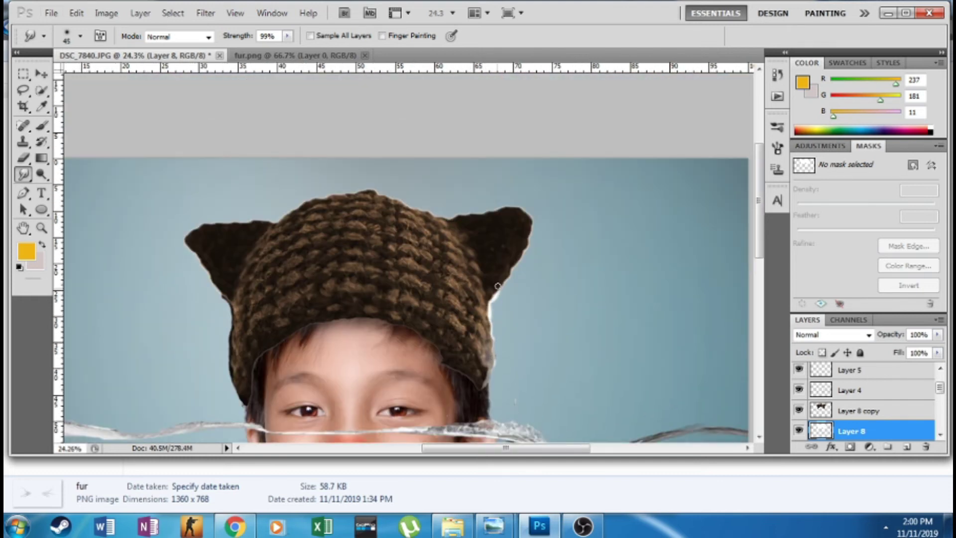
scroll(497, 286, down, 3)
scroll(497, 286, up, 1)
scroll(332, 193, up, 3)
scroll(332, 194, up, 2)
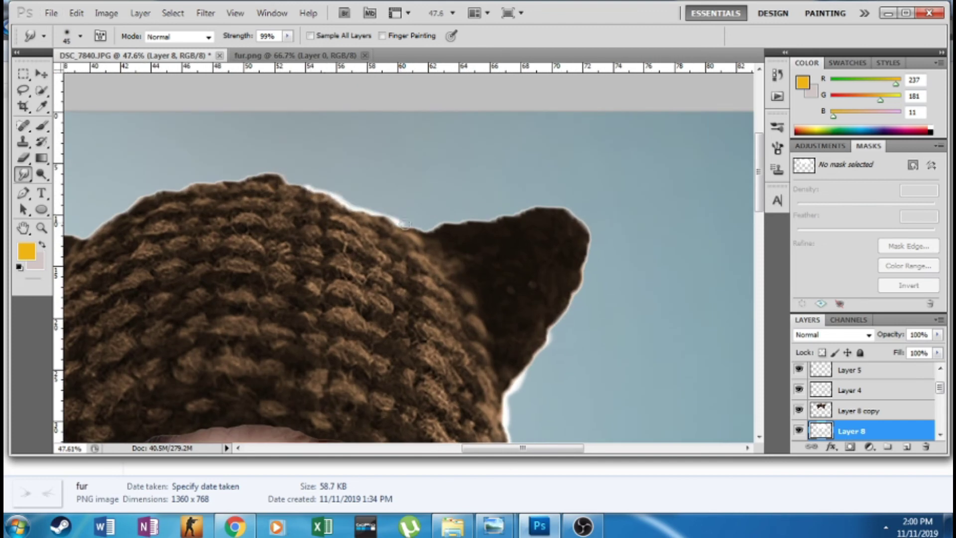
scroll(376, 192, down, 4)
scroll(376, 192, up, 3)
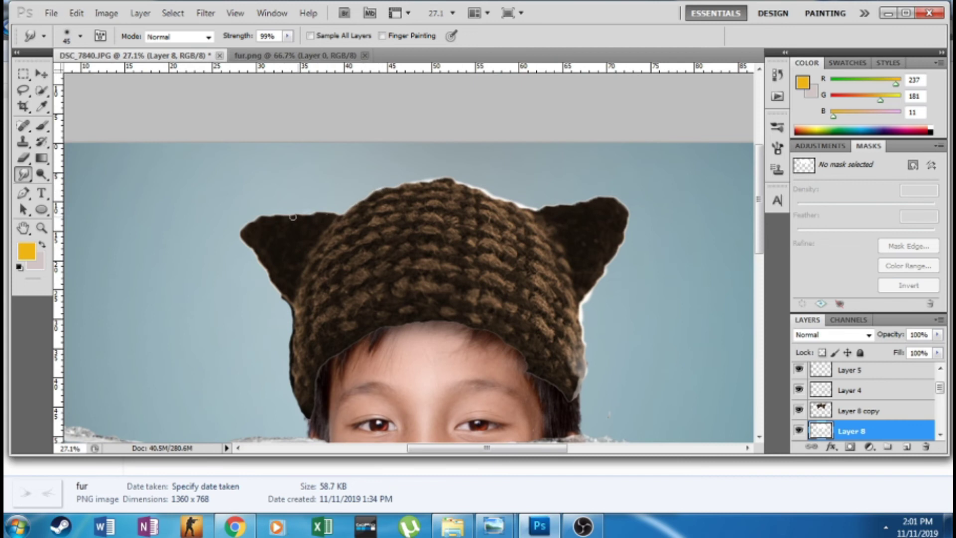
scroll(292, 217, down, 3)
click(937, 334)
drag(906, 355, 899, 355)
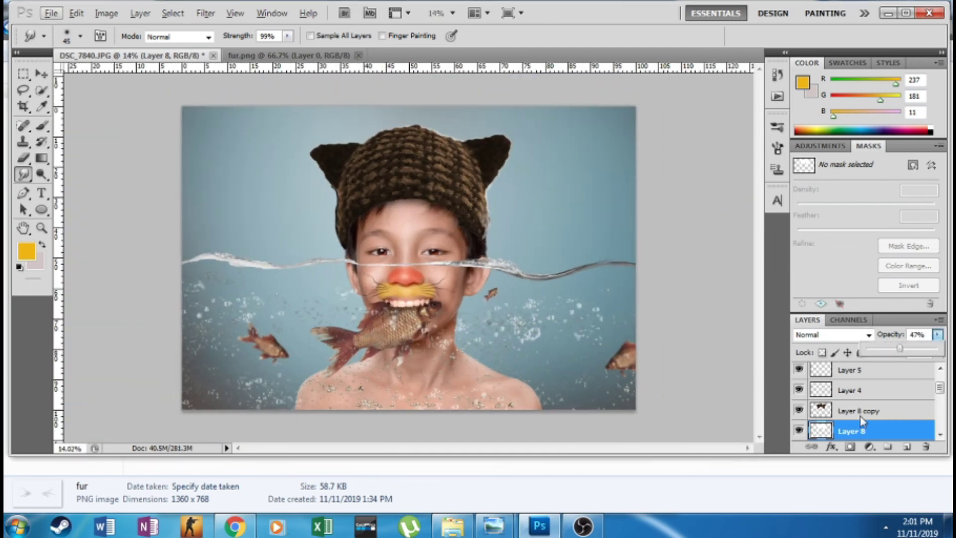
Step: Apply Levels to Layer 8 copy: midtones 1.44, white point 217, black point 11
click(862, 417)
key(o)
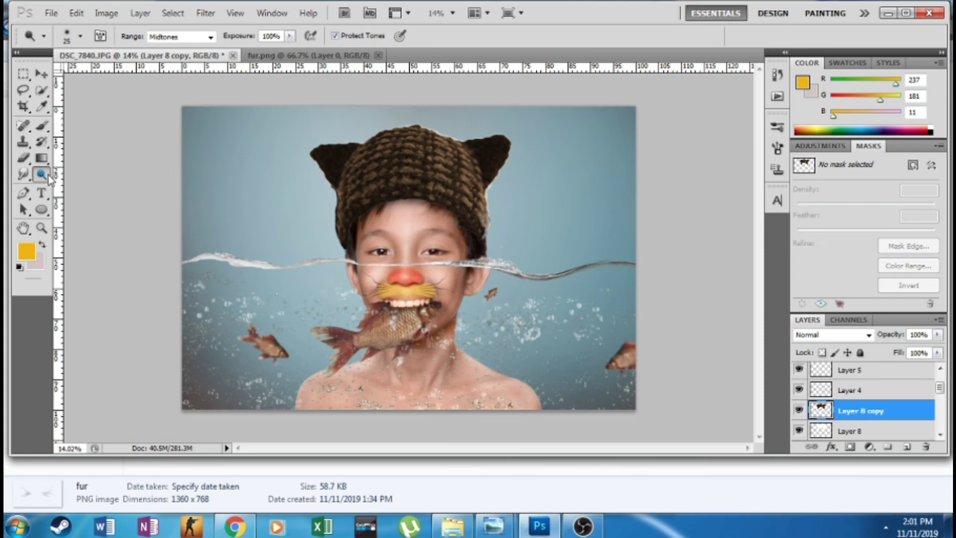
scroll(446, 232, up, 2)
scroll(446, 232, up, 1)
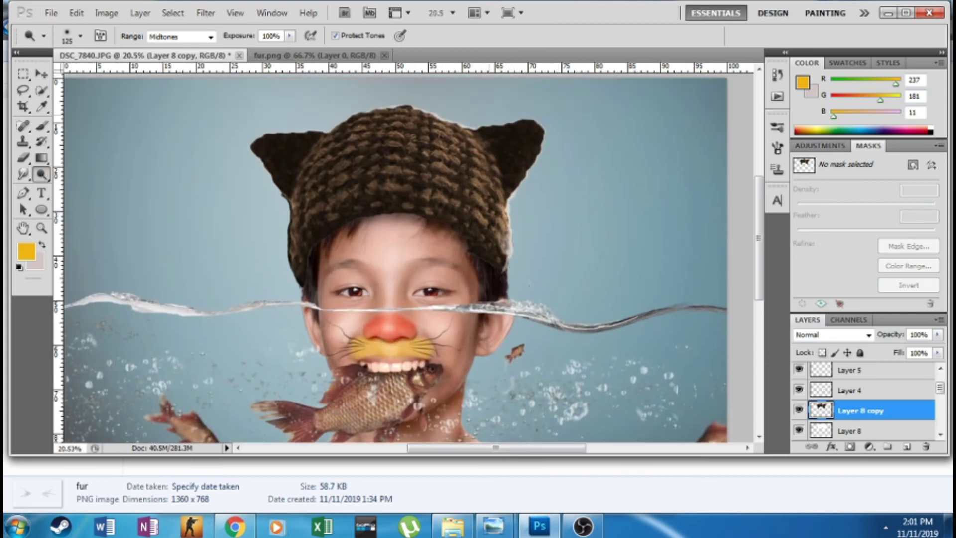
key(ctrl+l)
drag(594, 375, 571, 375)
drag(616, 221, 690, 316)
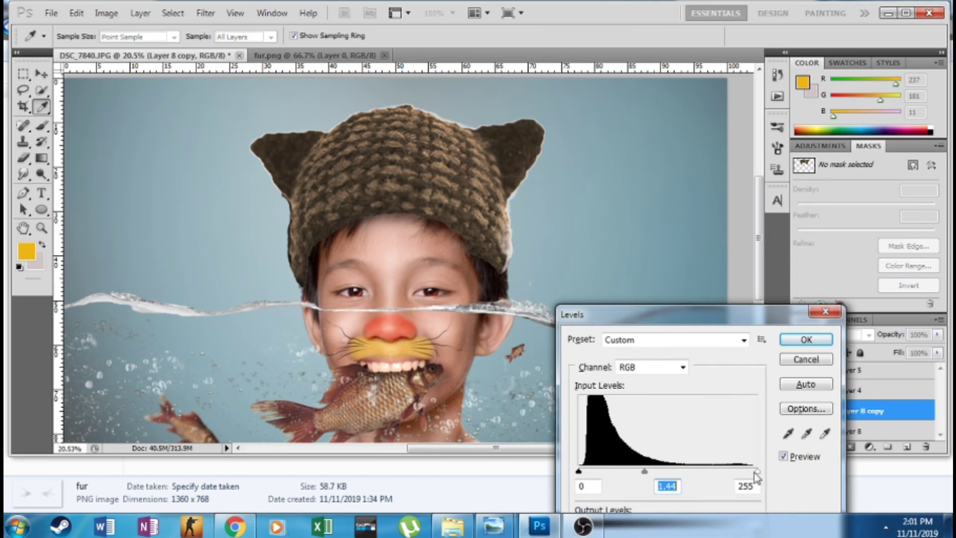
drag(756, 472, 731, 471)
drag(579, 471, 587, 472)
click(799, 340)
Step: Dodge the top of the cat hat lighter
key(e)
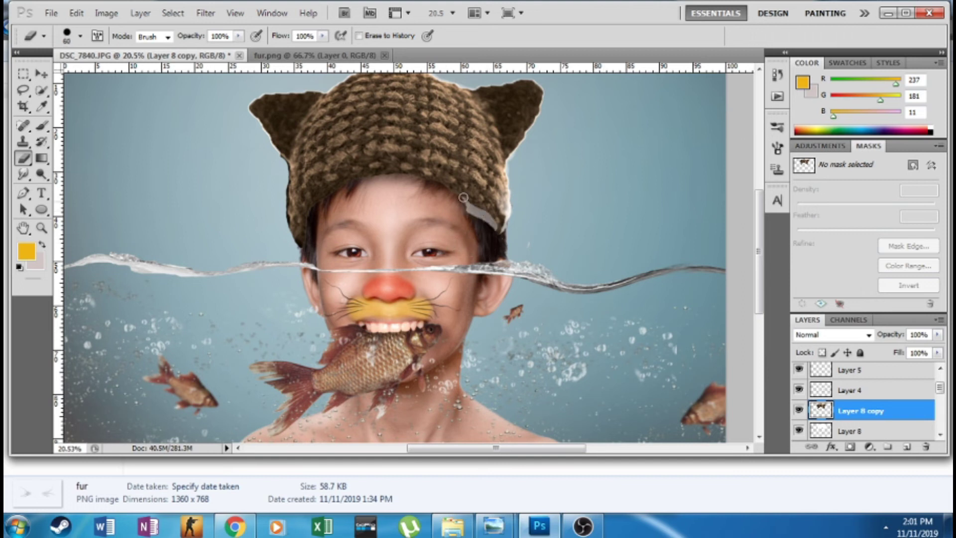
key(alt+bracketleft)
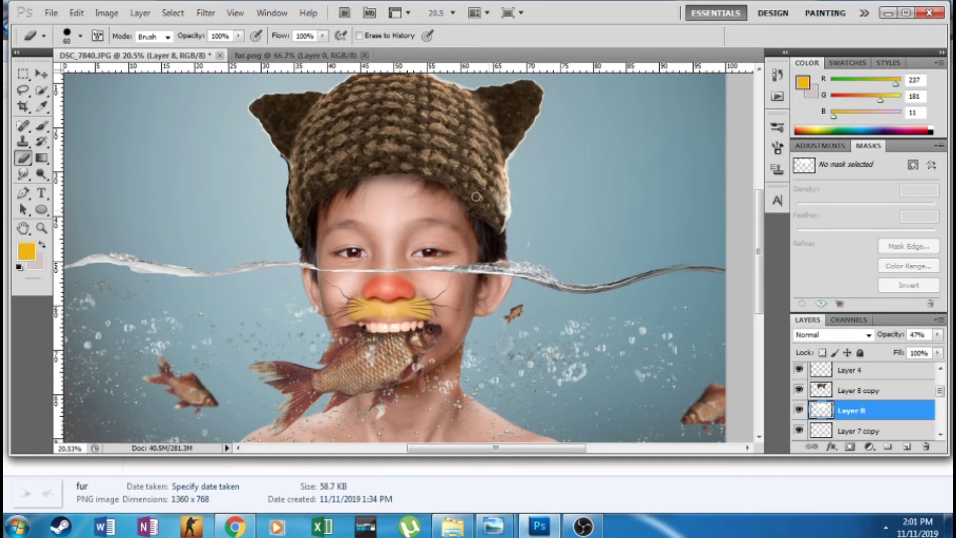
key(alt+bracketright)
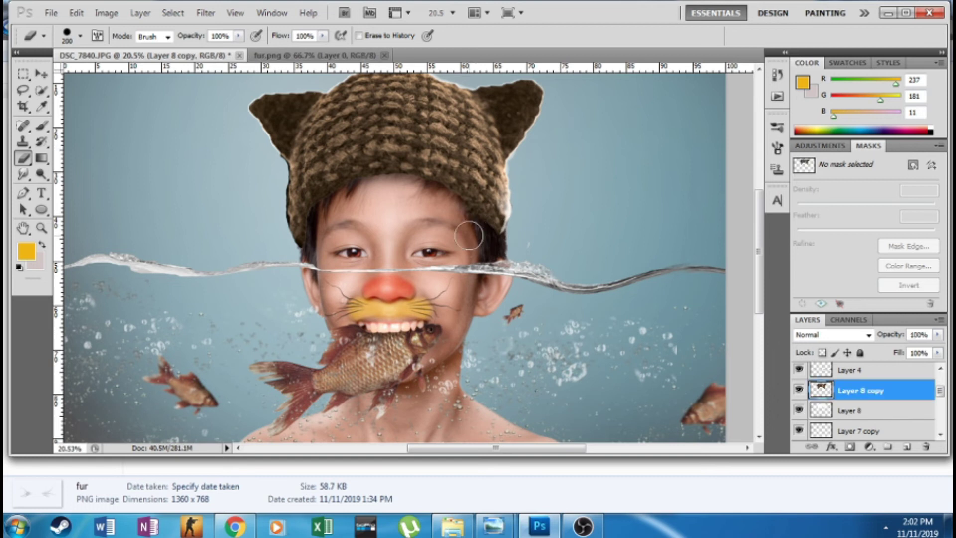
drag(479, 227, 310, 192)
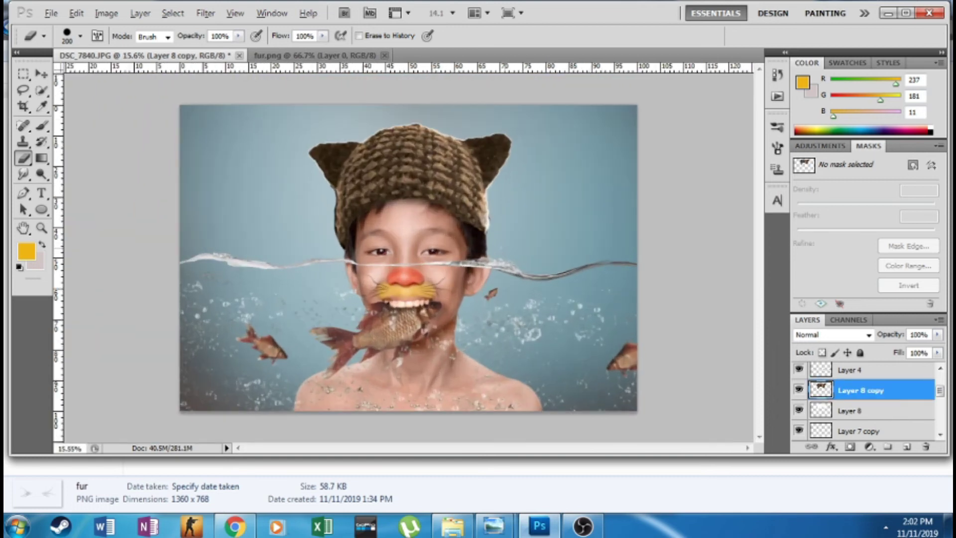
click(42, 173)
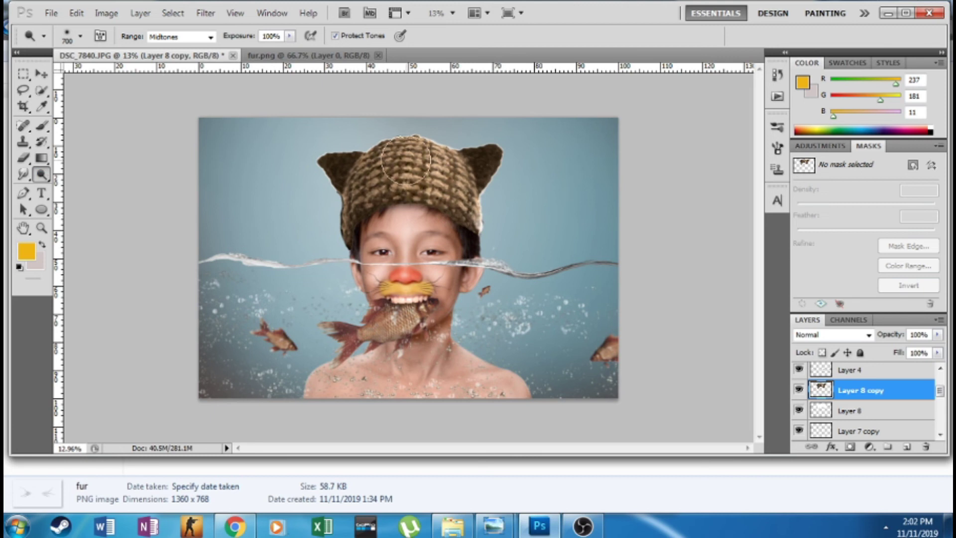
drag(419, 170, 448, 165)
scroll(591, 222, down, 2)
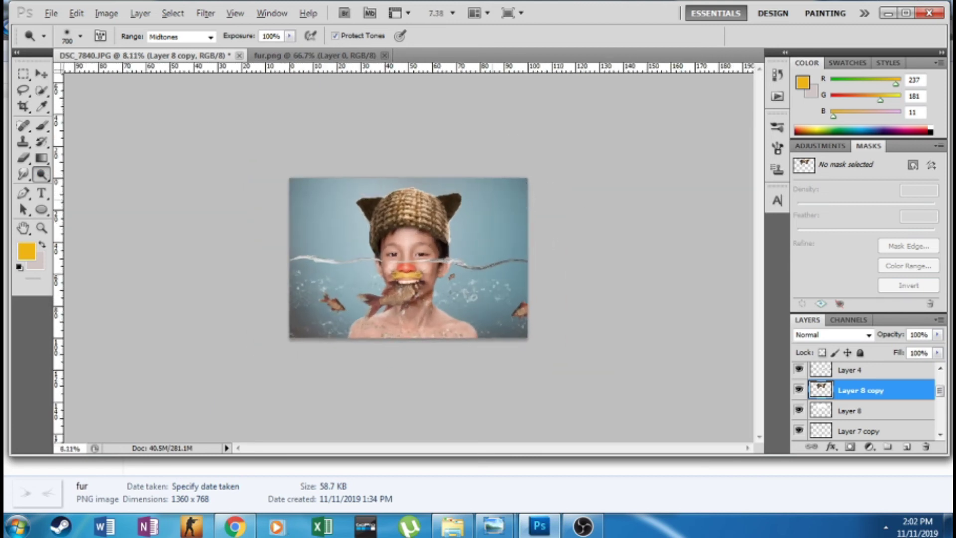
Step: Burn the hat's right edge and the nearby hair darker
right_click(42, 174)
click(95, 186)
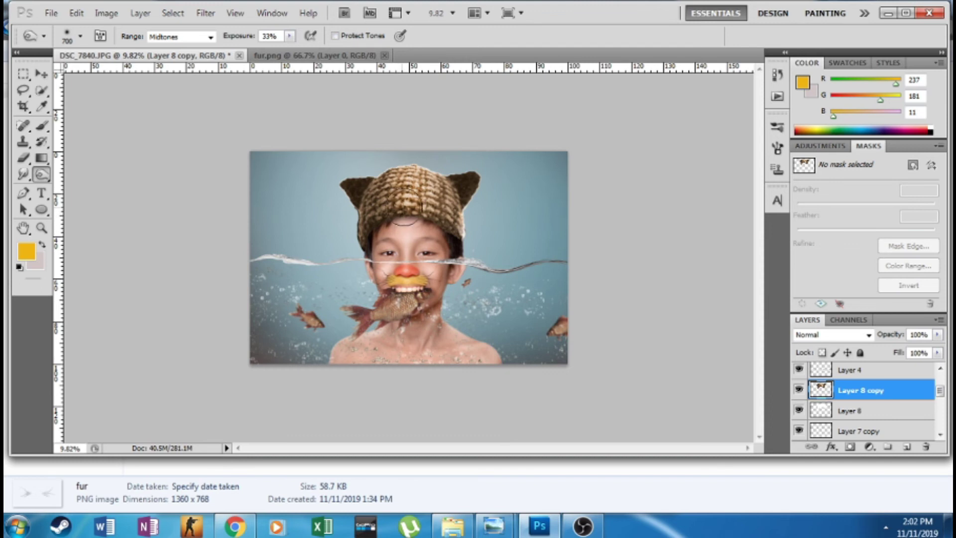
drag(467, 240, 449, 245)
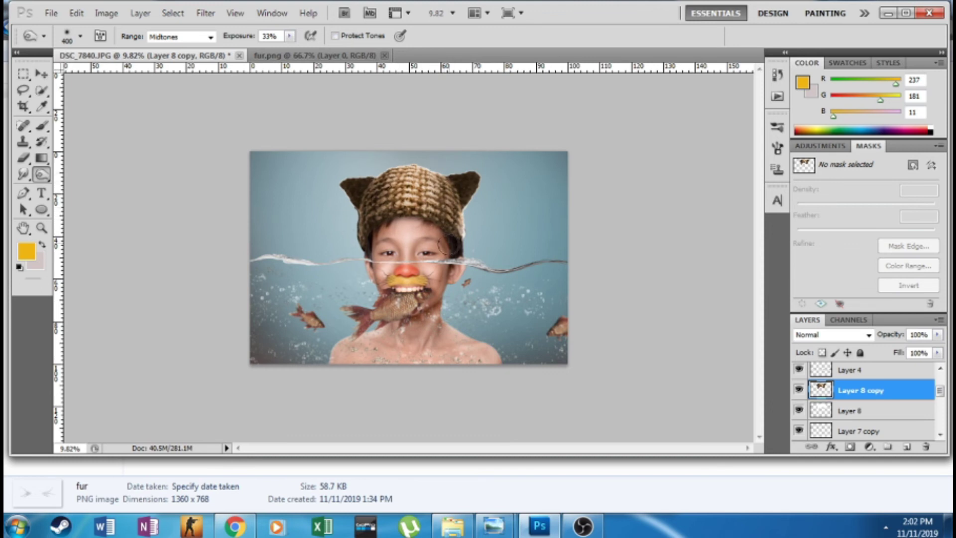
scroll(559, 258, down, 3)
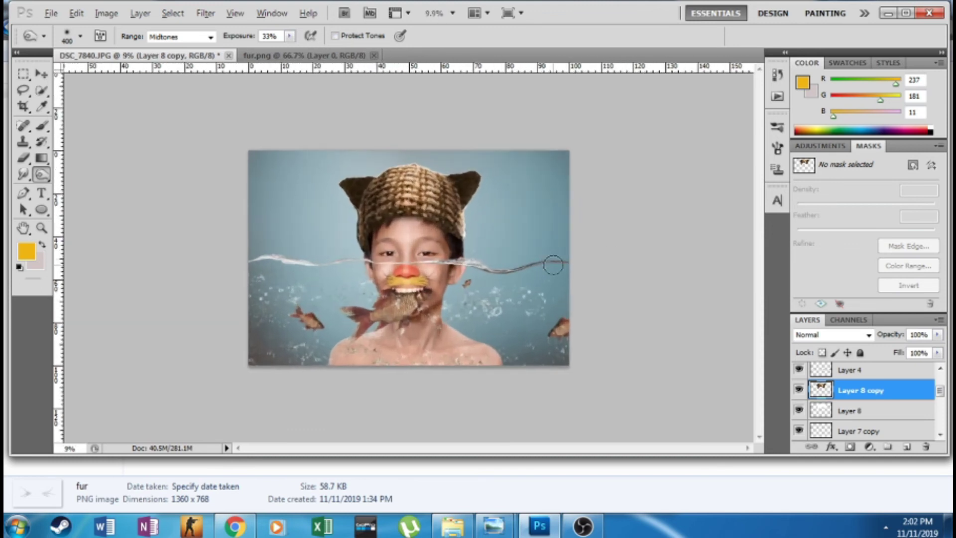
scroll(902, 416, up, 2)
click(902, 373)
click(42, 126)
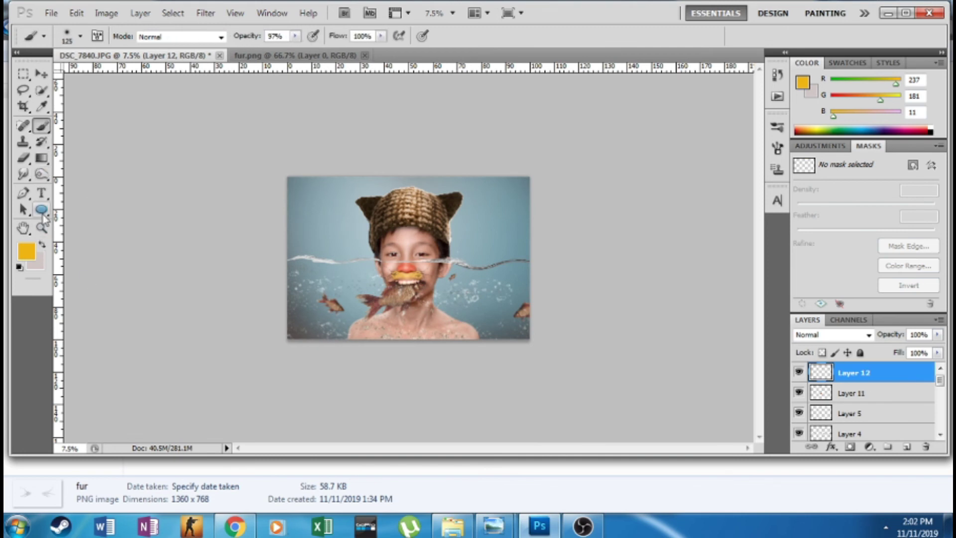
Step: Paint a soft white glow over the lower photo with a 1300 brush at 37% opacity
click(43, 244)
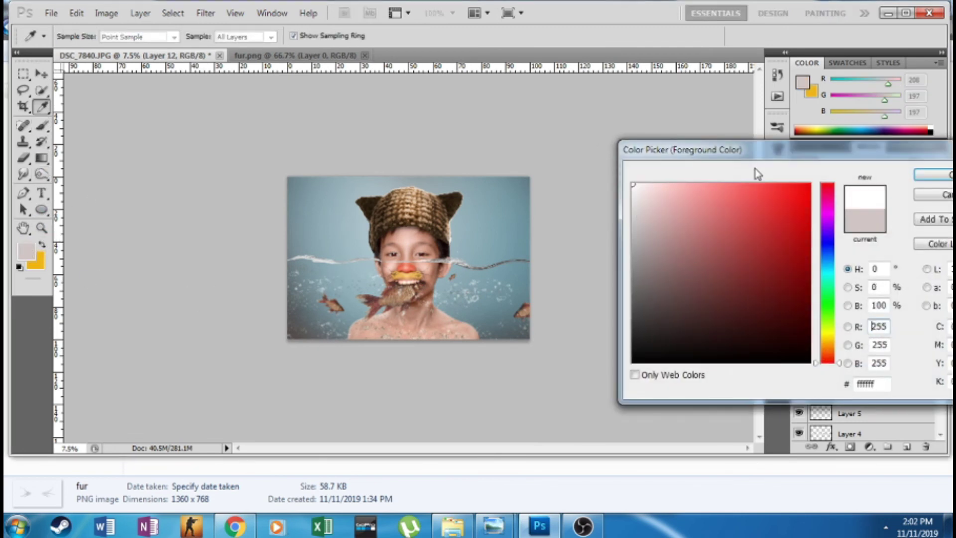
click(932, 188)
drag(296, 36, 253, 50)
key(bracketright)
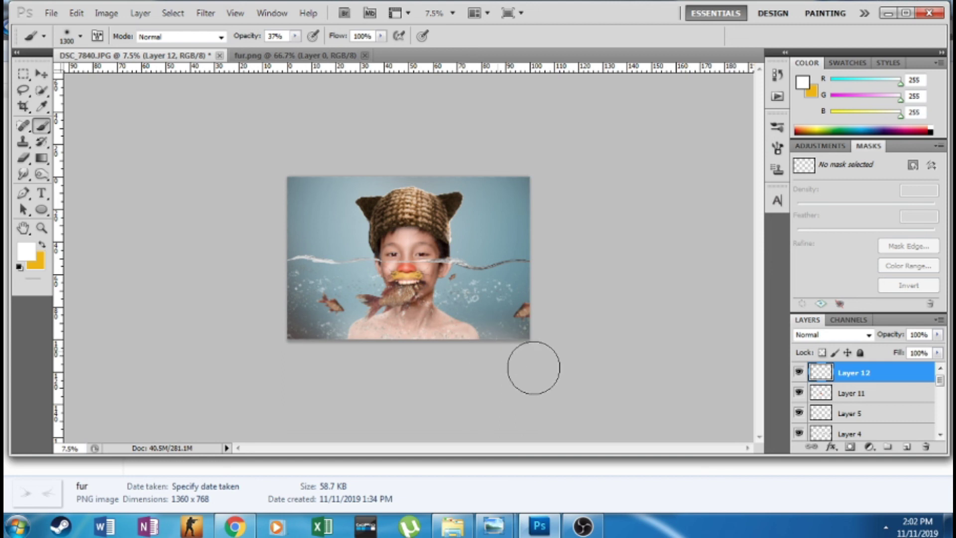
drag(455, 361, 513, 367)
Step: Brush more white glow across the top centre of the photo
key(bracketleft)
key(bracketleft)
key(bracketright)
key(bracketright)
key(bracketright)
drag(312, 214, 454, 166)
key(ctrl+z)
drag(367, 175, 439, 168)
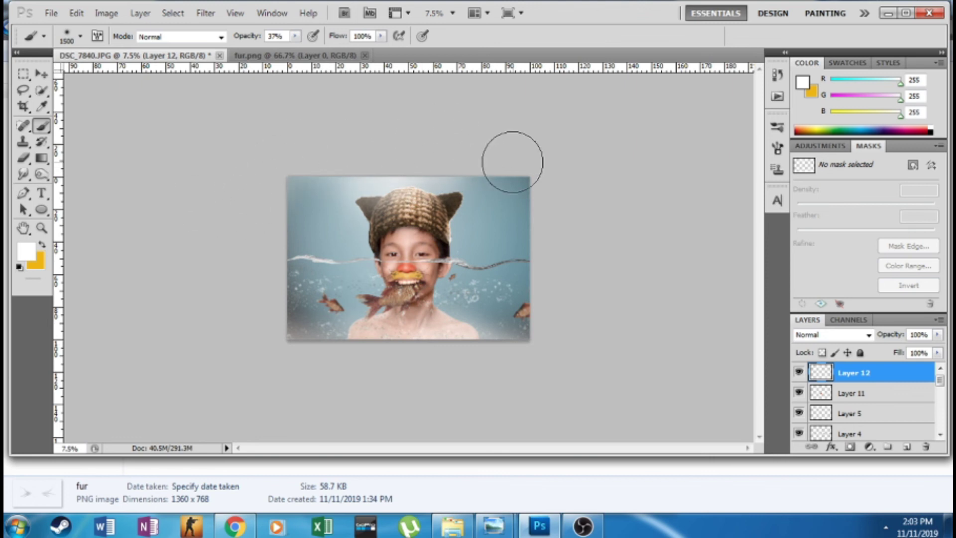
scroll(595, 177, up, 3)
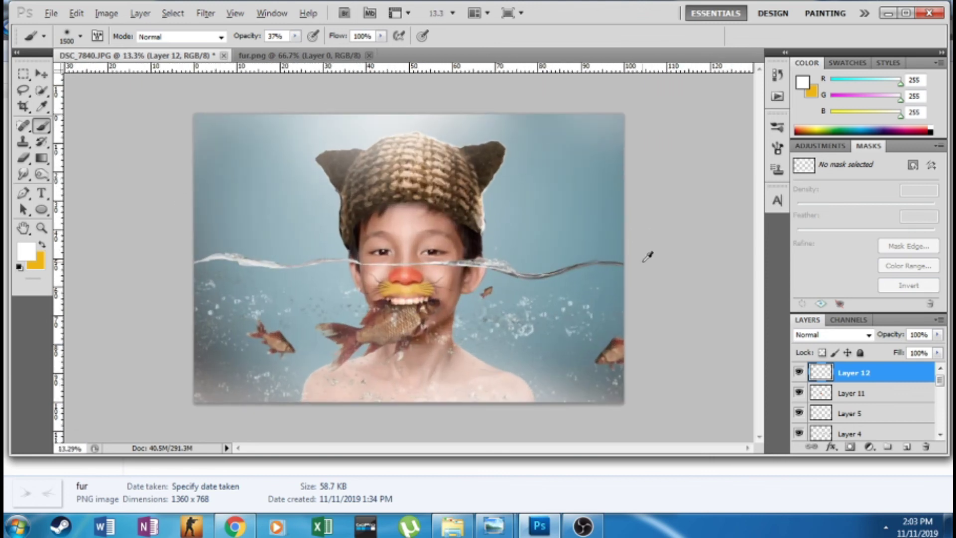
scroll(857, 386, down, 3)
scroll(857, 386, down, 2)
click(856, 393)
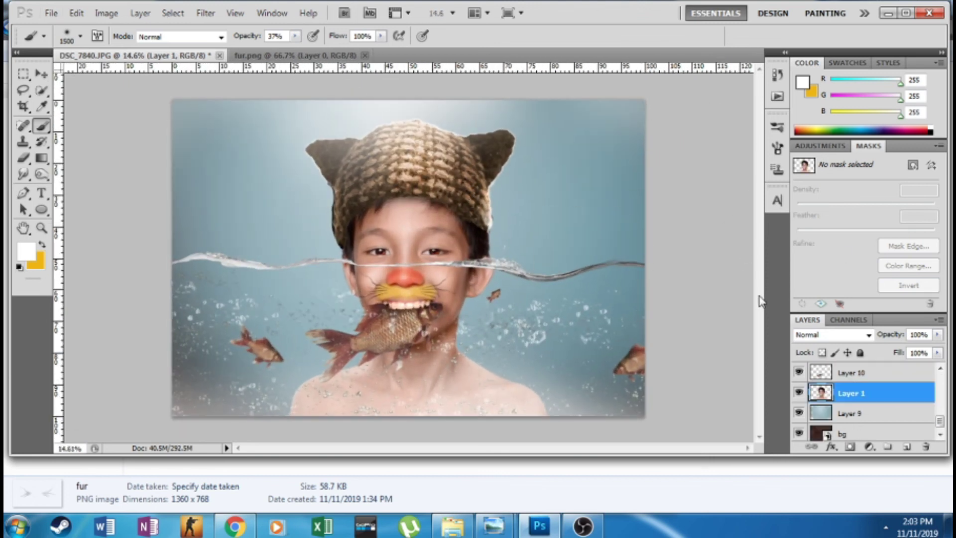
Step: Duplicate Layer 1, apply Unsharp Mask to the copy, and hide it with a black mask
key(ctrl+j)
click(206, 13)
mouse_move(247, 148)
click(388, 276)
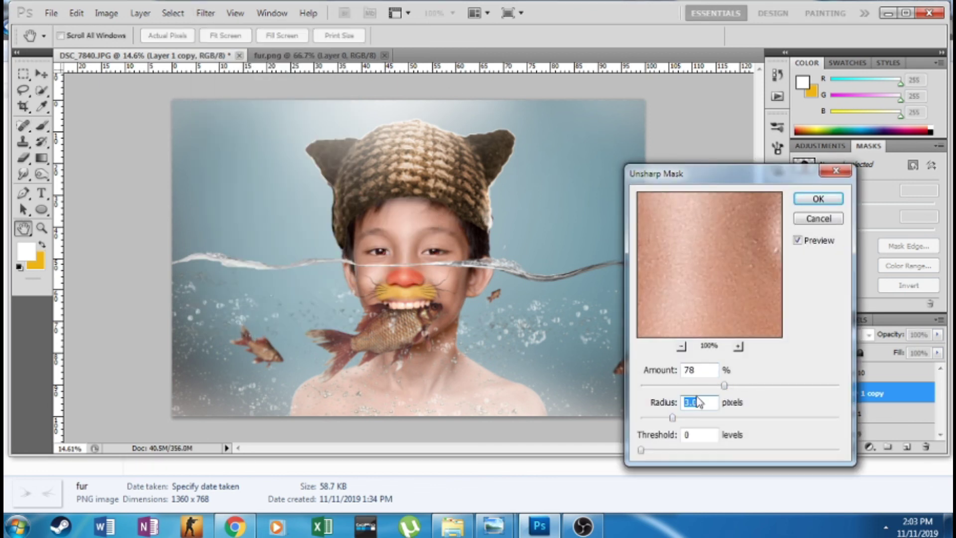
key(Return)
alt+click(850, 447)
Step: Prepare a full-opacity brush at size 150 for painting the face into the mask
key(b)
scroll(398, 249, up, 2)
scroll(399, 249, up, 2)
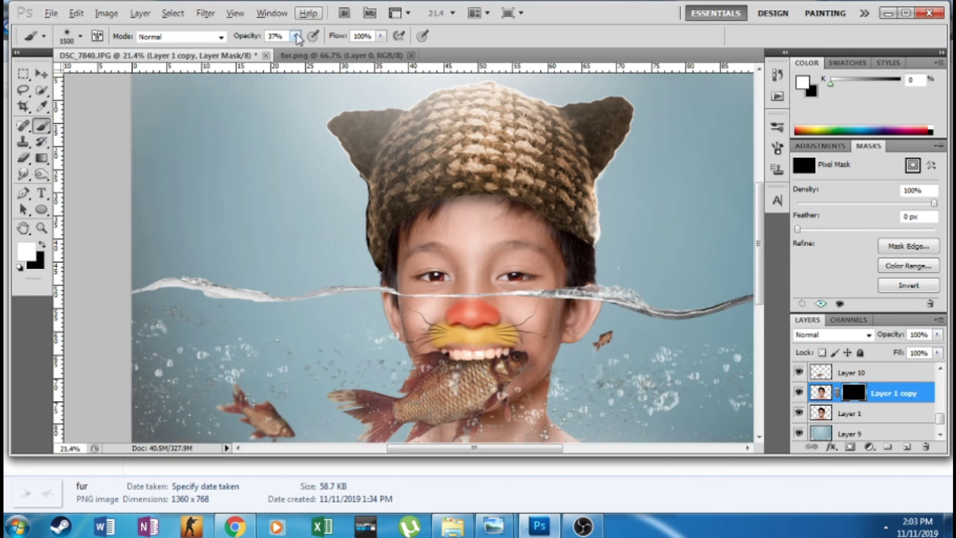
key(0)
scroll(470, 228, up, 2)
key(bracketleft)
key(bracketleft)
key(bracketleft)
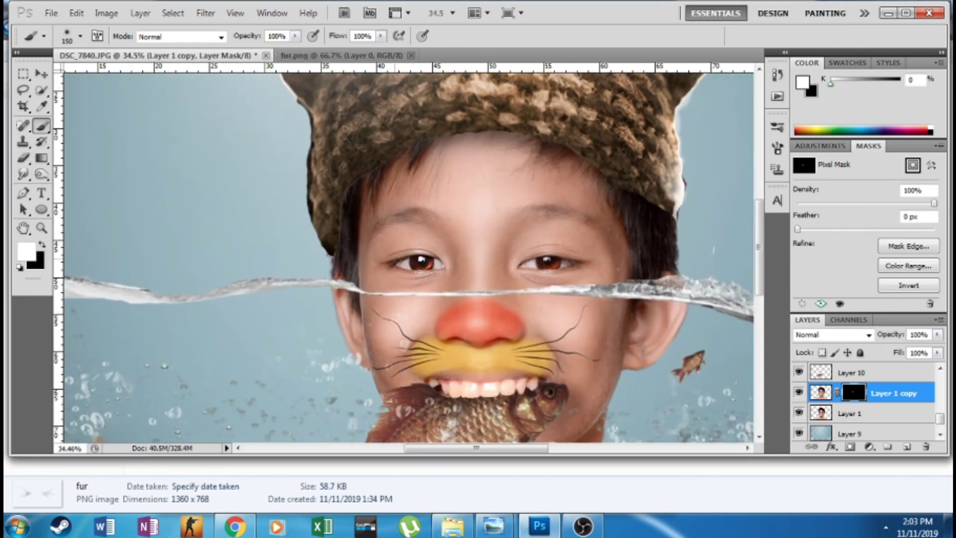
scroll(498, 249, down, 1)
scroll(608, 279, down, 1)
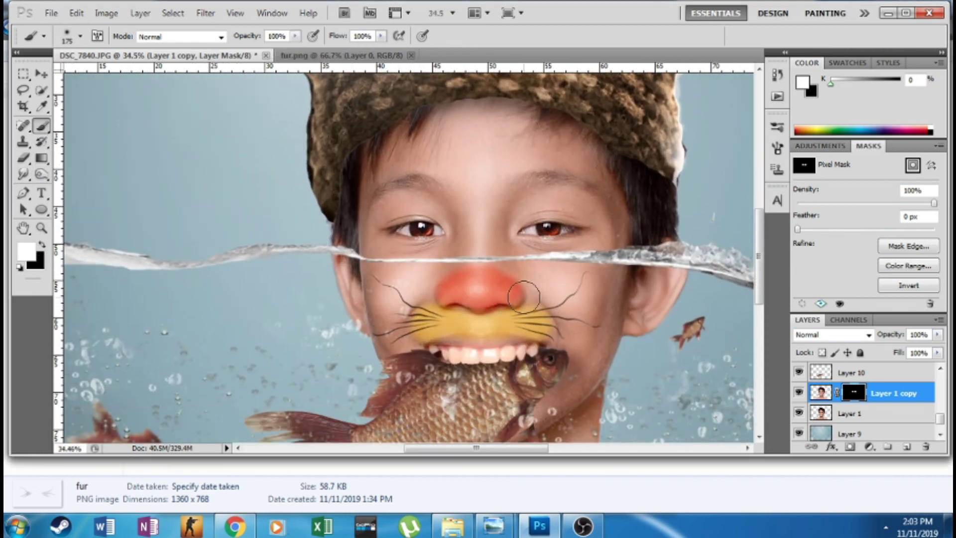